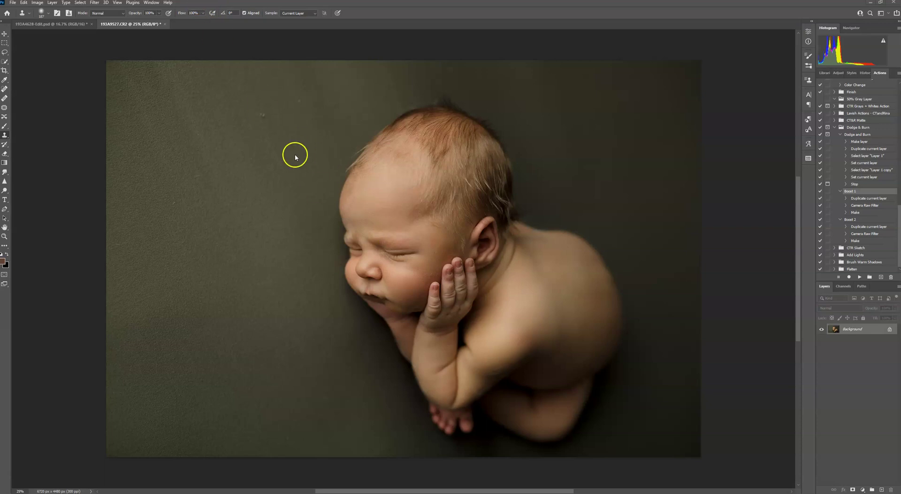
# Collapse the Dodge & Burn, CTR Frequency and CTR Editing Must-Haves sets, then expand Background Smoothing
pyautogui.click(38, 24)
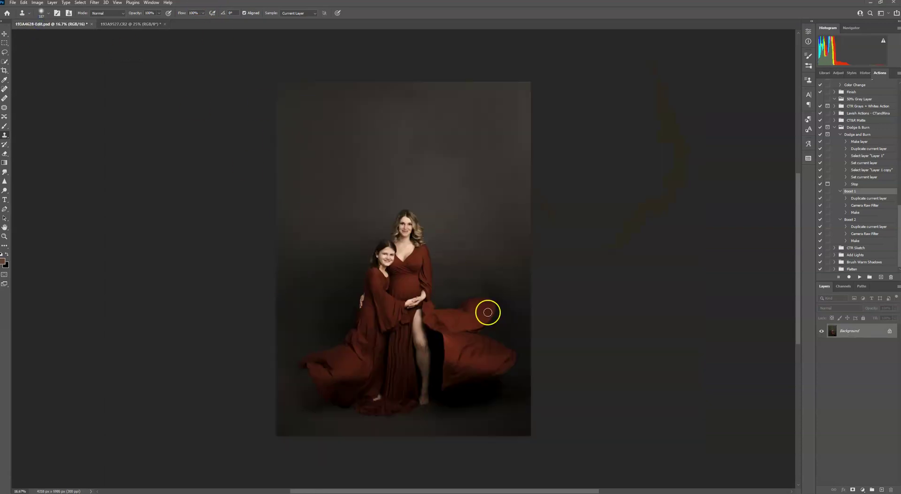
pyautogui.click(105, 24)
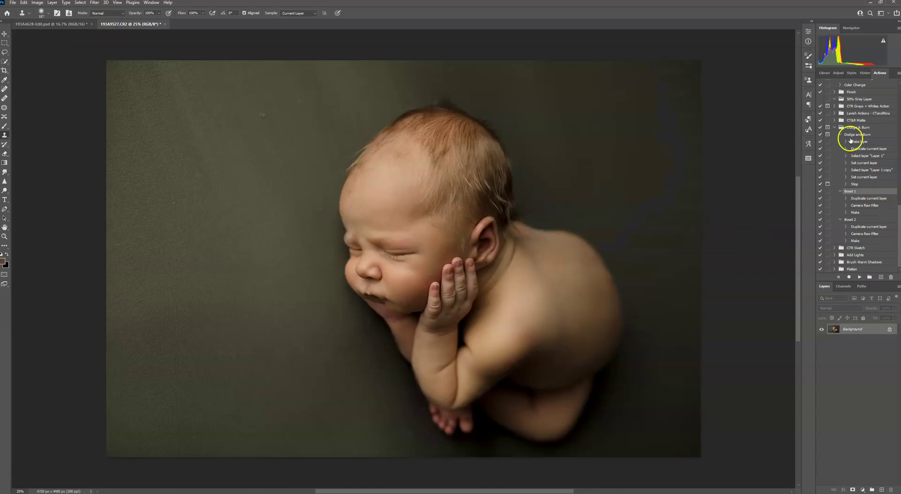
pyautogui.click(835, 128)
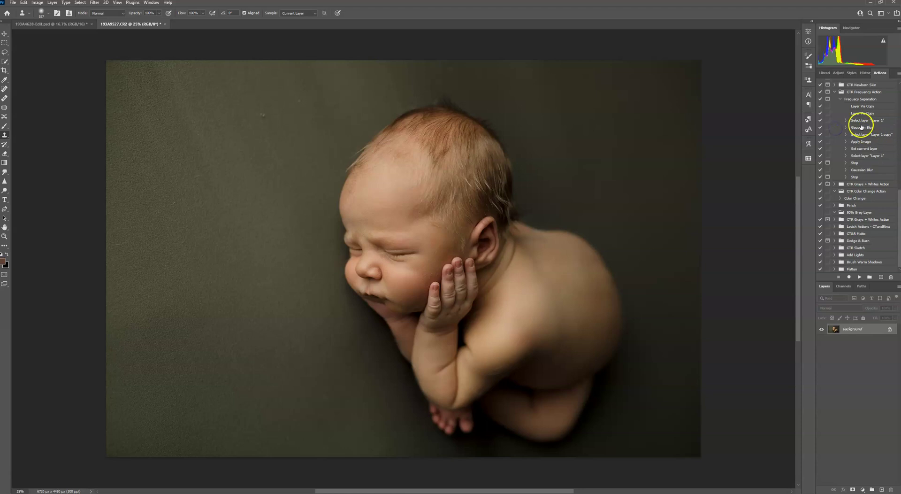
pyautogui.click(835, 92)
pyautogui.scroll(4, 833, 136)
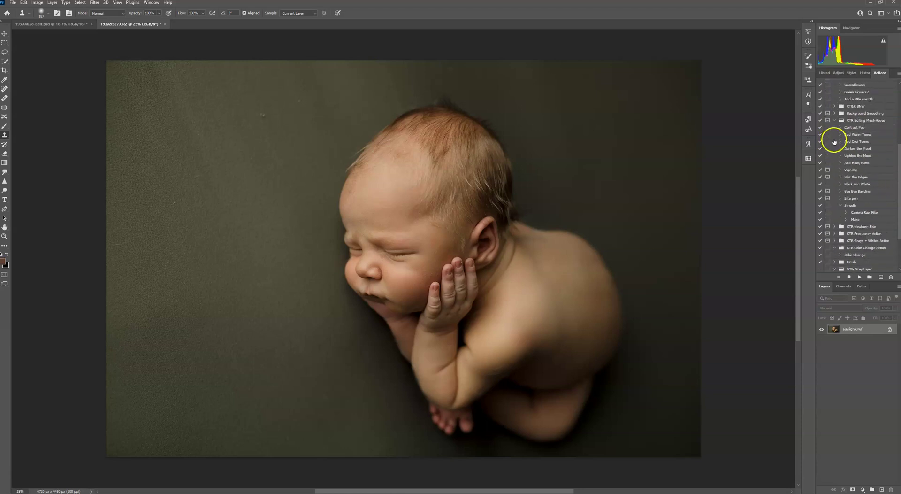
pyautogui.click(835, 170)
pyautogui.click(835, 162)
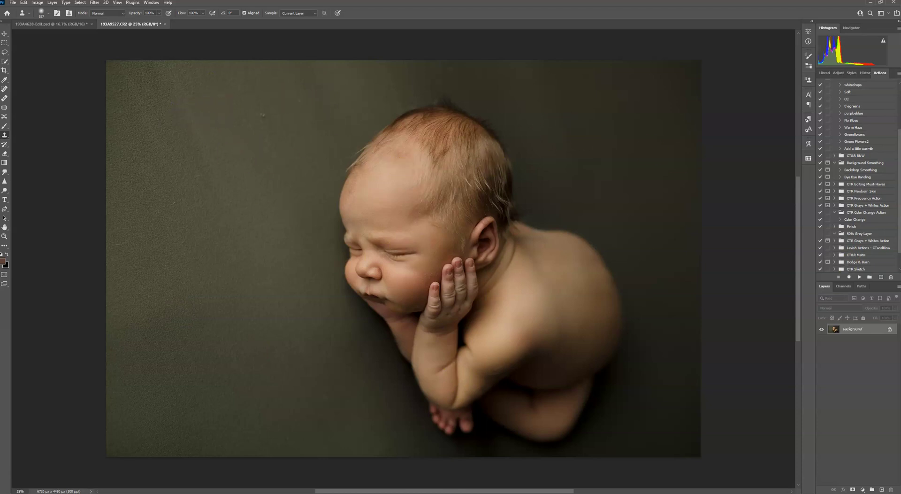
# Heal the dark specks across the newborn's backdrop with the Healing Brush
pyautogui.click(6, 98)
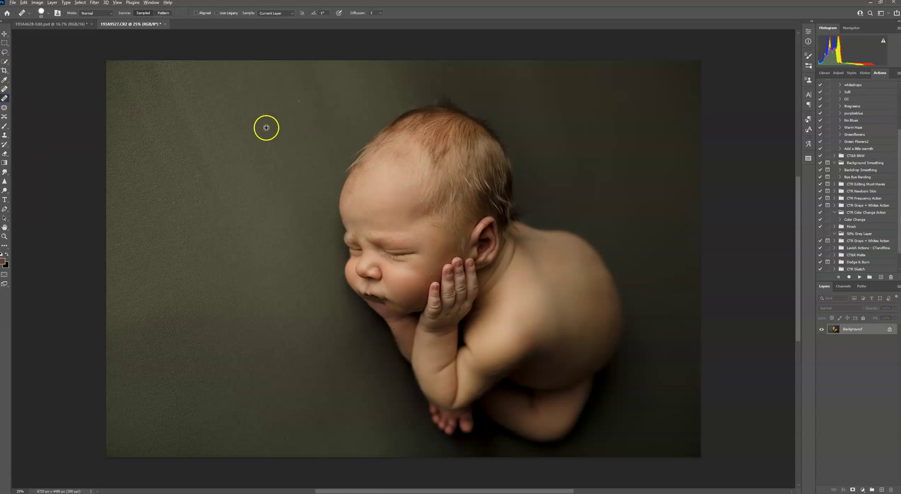
pyautogui.keyDown('alt'); pyautogui.click(262, 114); pyautogui.keyUp('alt')
pyautogui.click(252, 160)
pyautogui.click(176, 204)
pyautogui.click(122, 251)
pyautogui.click(182, 265)
pyautogui.click(213, 164)
pyautogui.click(198, 134)
pyautogui.click(669, 139)
# Run the Backdrop Smoothing action from the Background Smoothing set
pyautogui.click(865, 163)
pyautogui.click(860, 170)
pyautogui.click(875, 171)
pyautogui.click(860, 277)
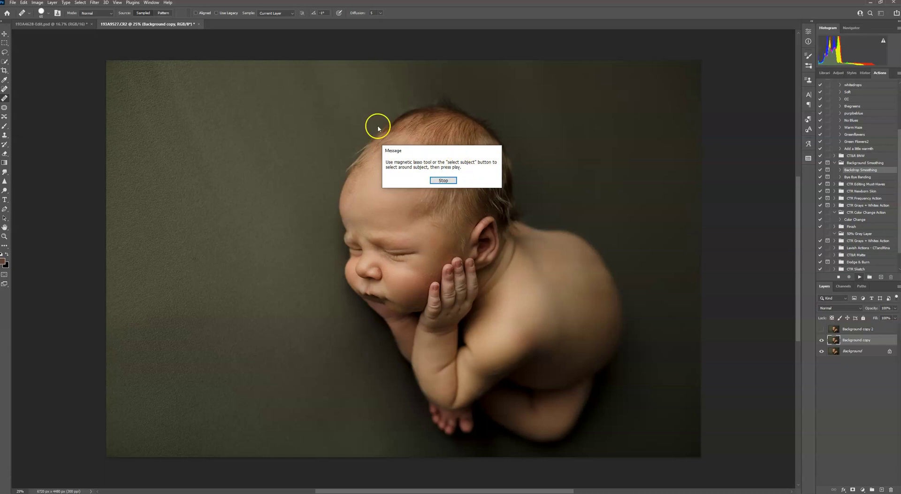
# Select the sleeping baby with Quick Selection's Select Subject and resume the Backdrop Smoothing action
pyautogui.click(444, 181)
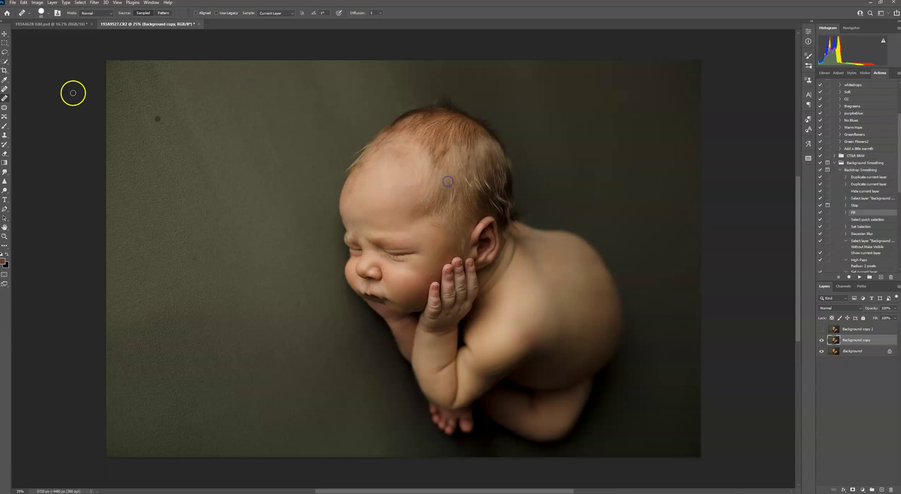
pyautogui.click(5, 62)
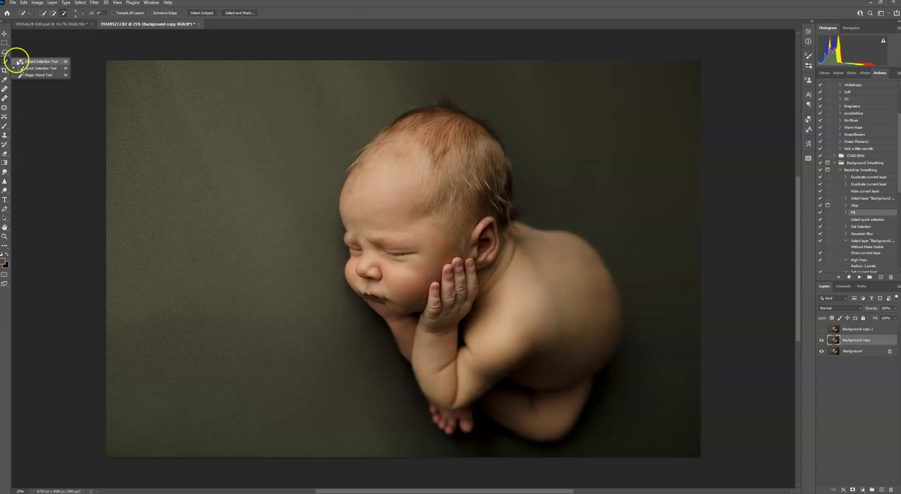
pyautogui.click(202, 14)
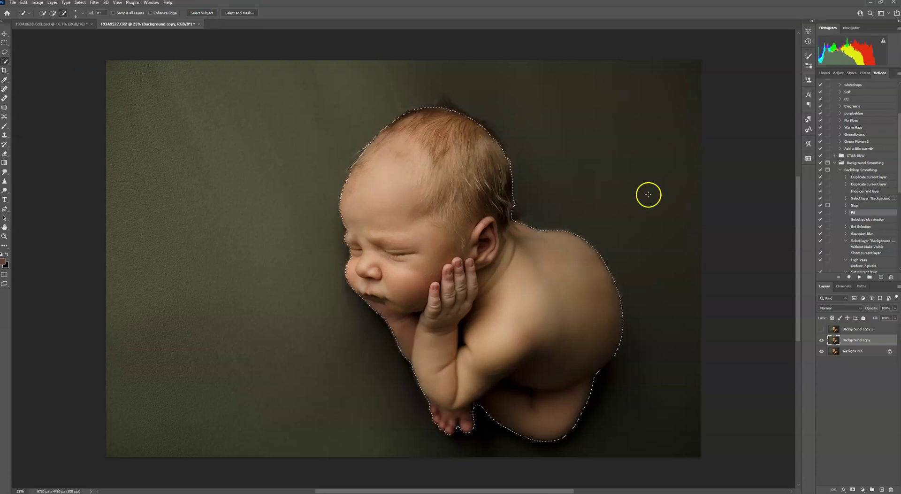
pyautogui.click(860, 281)
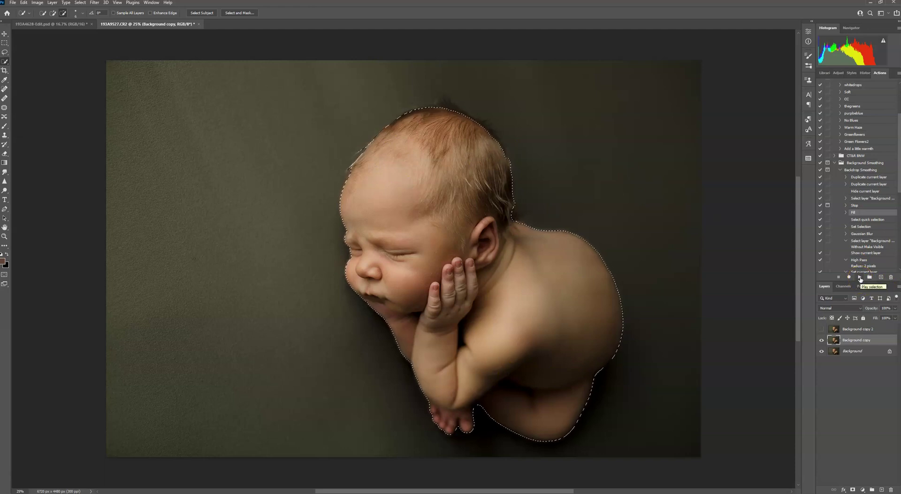
pyautogui.click(860, 280)
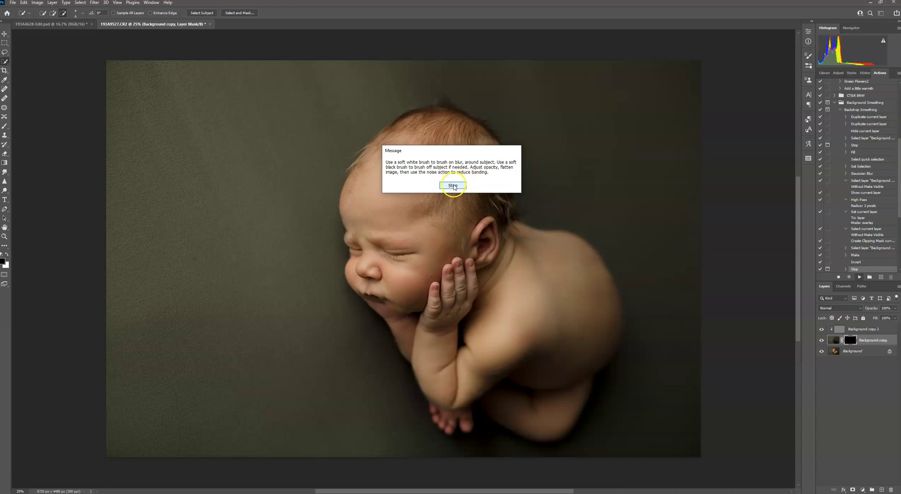
# Set up a soft round brush in Normal blend mode for painting the mask
pyautogui.click(453, 186)
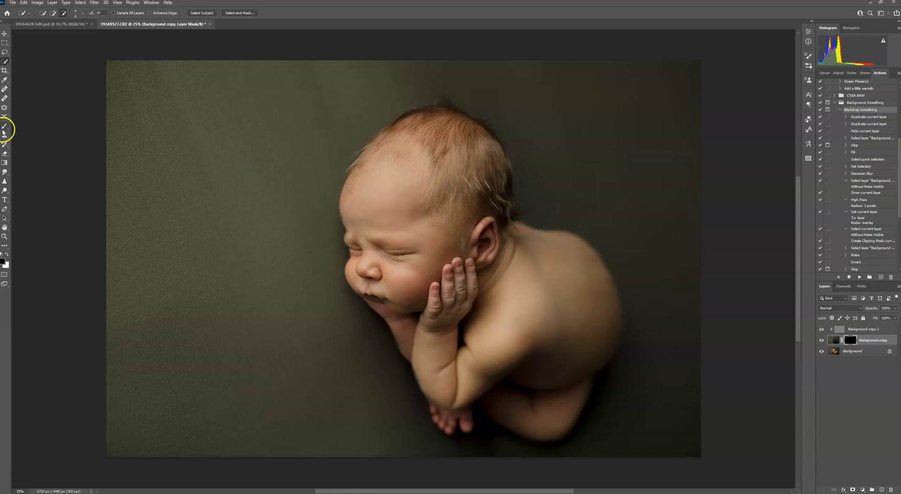
pyautogui.click(4, 127)
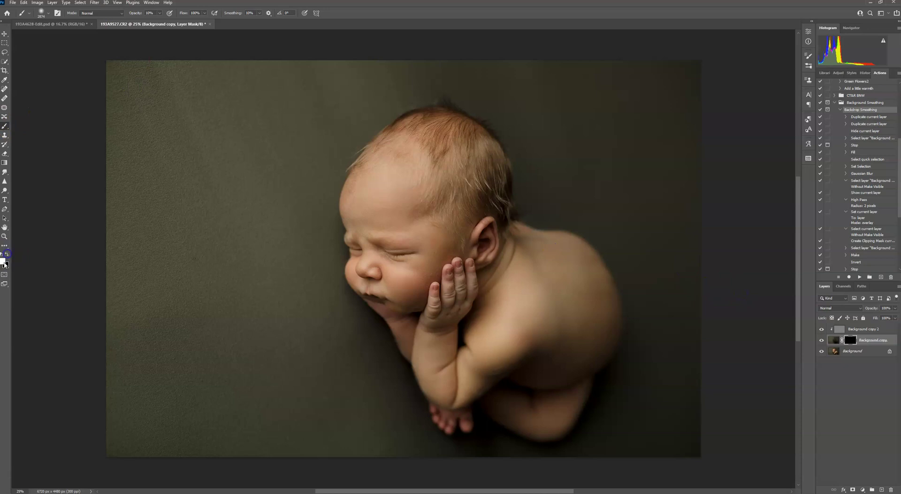
pyautogui.click(159, 13)
pyautogui.click(122, 13)
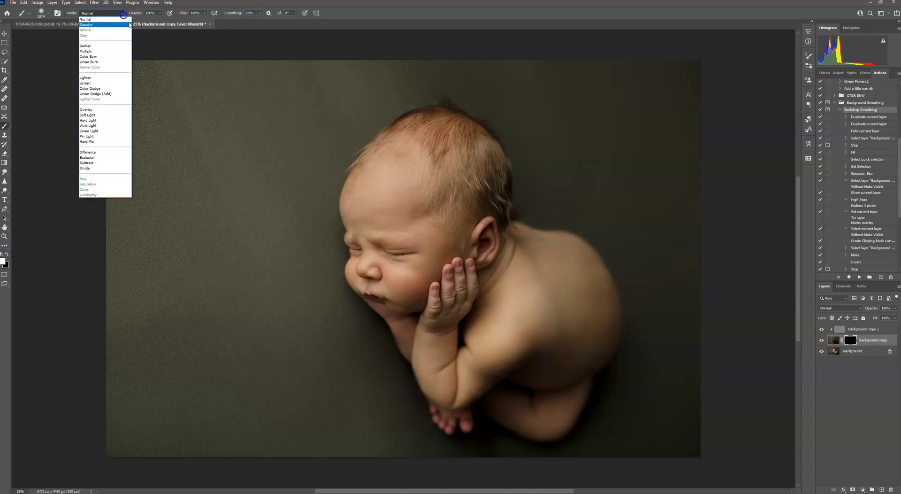
pyautogui.click(43, 14)
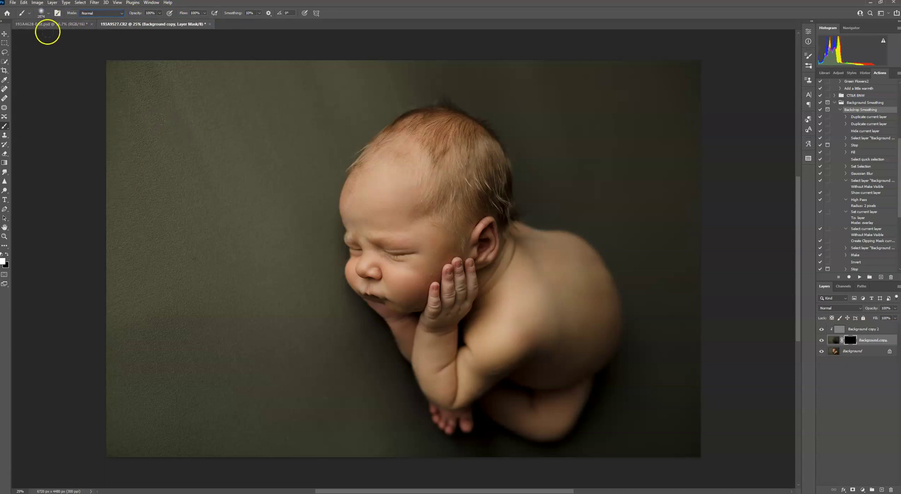
pyautogui.click(42, 13)
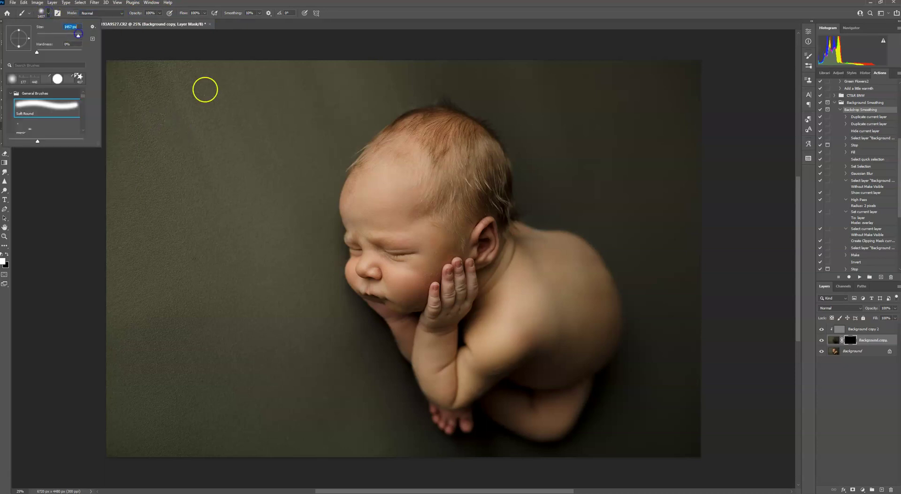
pyautogui.click(222, 69)
# Paint white on the mask down the left and lower backdrop
pyautogui.moveTo(291, 85)
pyautogui.mouseDown()
pyautogui.moveTo(234, 224)
pyautogui.moveTo(256, 180)
pyautogui.mouseUp()
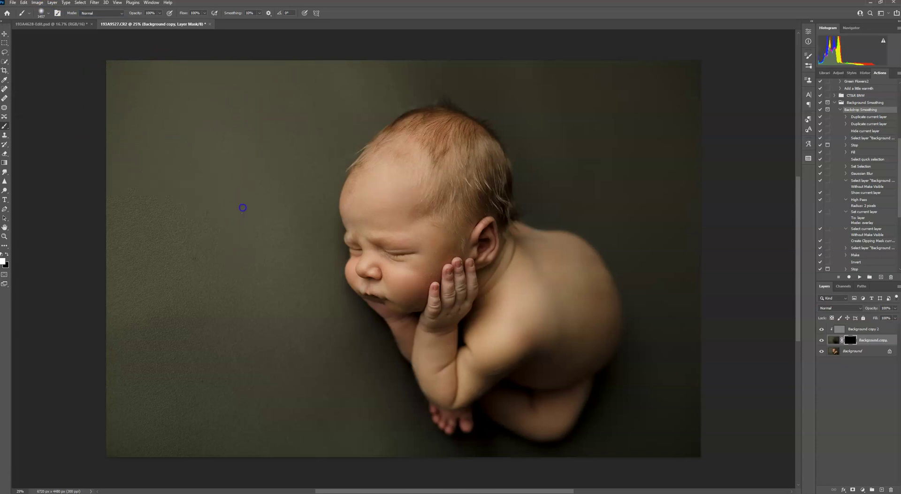
pyautogui.moveTo(275, 120); pyautogui.dragTo(236, 320)
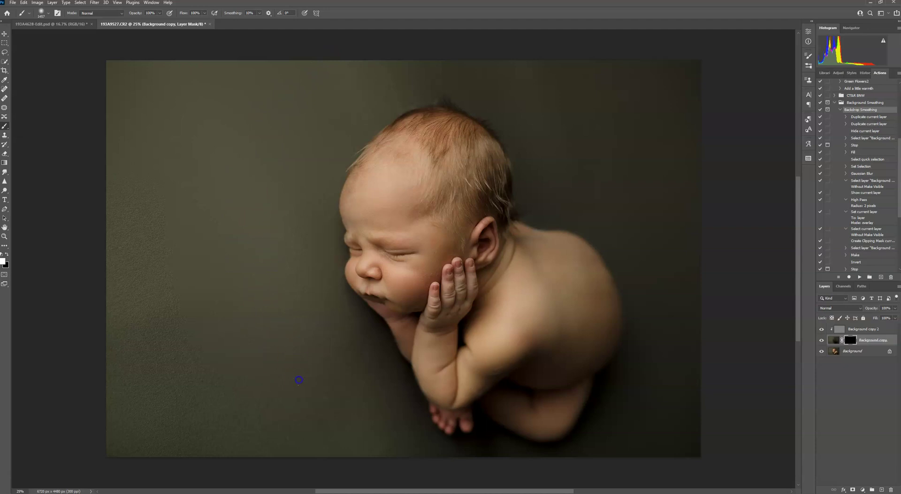
pyautogui.moveTo(155, 246)
pyautogui.mouseDown()
pyautogui.moveTo(132, 268)
pyautogui.moveTo(101, 399)
pyautogui.mouseUp()
pyautogui.moveTo(179, 417); pyautogui.dragTo(213, 464)
pyautogui.moveTo(298, 373)
pyautogui.mouseDown()
pyautogui.moveTo(323, 389)
pyautogui.moveTo(319, 341)
pyautogui.mouseUp()
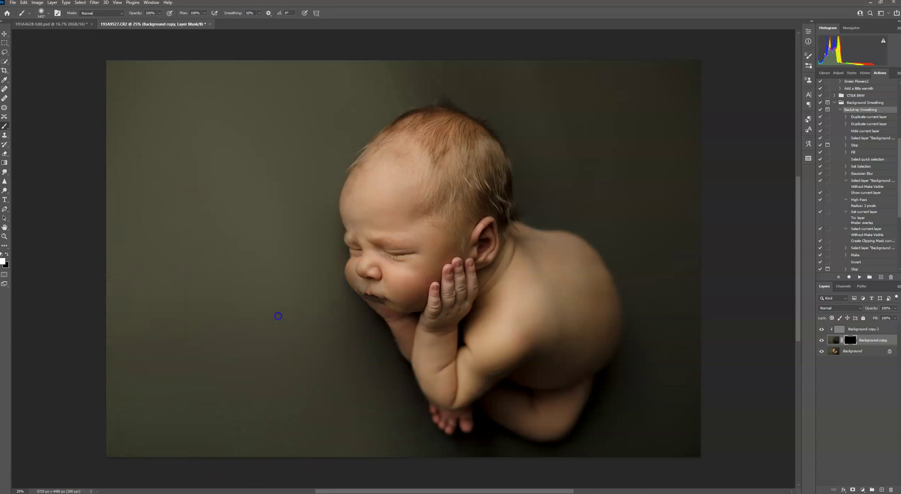
# Shrink the brush to 202 px and keep the blur off the baby's mouth area
pyautogui.click(7, 266)
pyautogui.click(41, 13)
pyautogui.moveTo(77, 35); pyautogui.dragTo(70, 35)
pyautogui.click(327, 259)
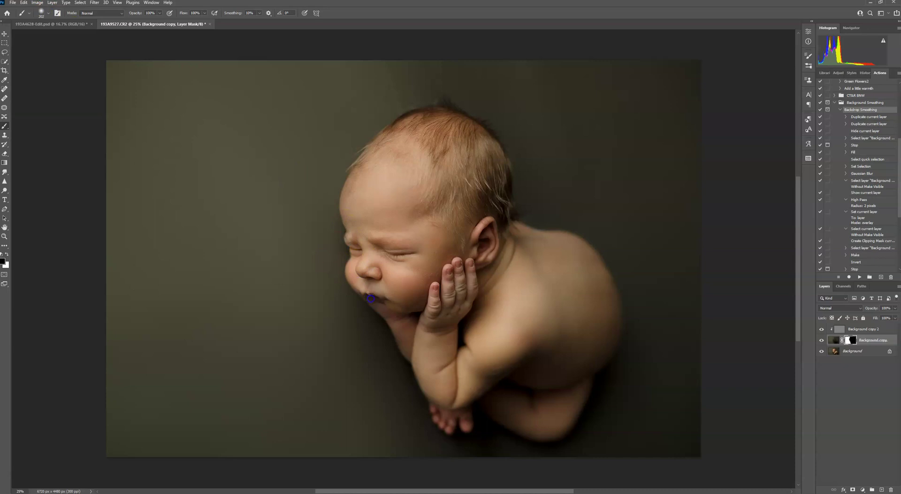
pyautogui.click(390, 280)
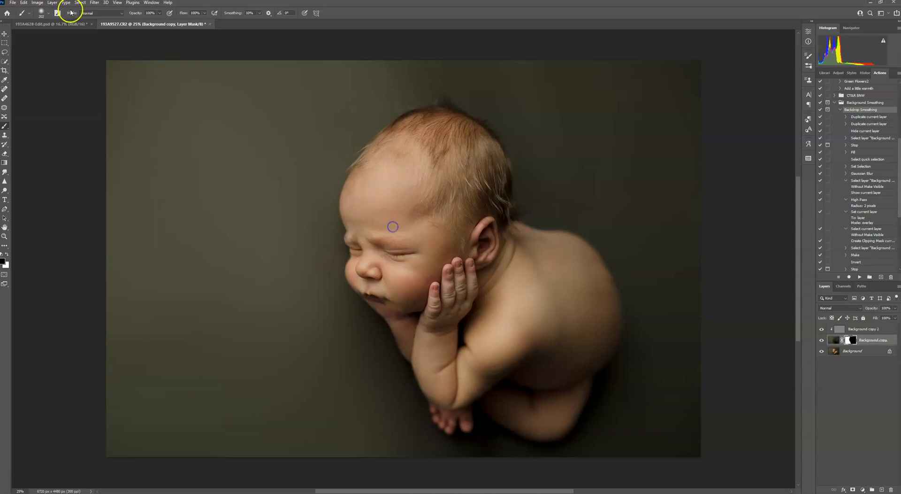
# Enlarge the brush to 432 px and beyond, swap colours, and paint the lower backdrop
pyautogui.click(49, 12)
pyautogui.moveTo(71, 35); pyautogui.dragTo(75, 35)
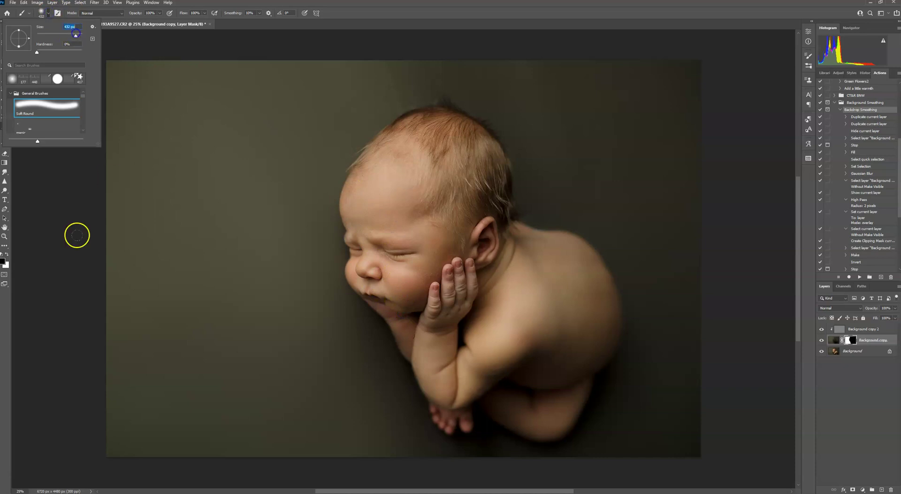
pyautogui.click(8, 253)
pyautogui.click(530, 468)
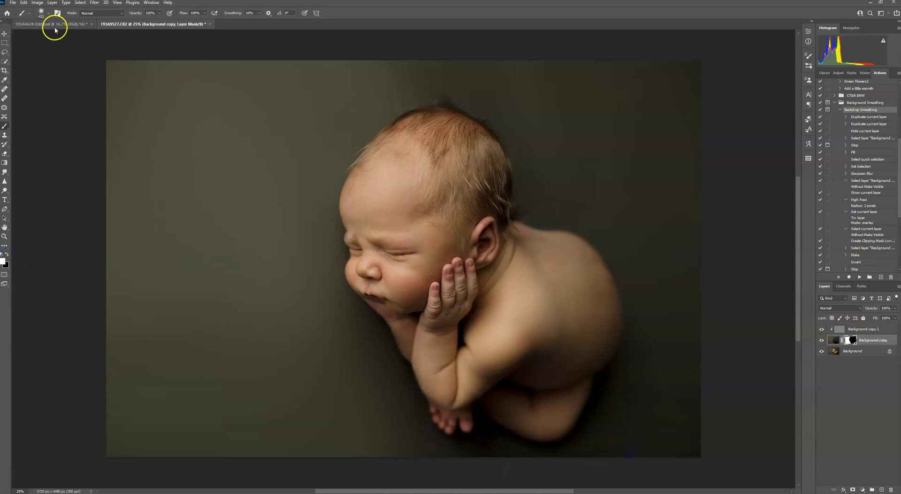
pyautogui.click(49, 13)
pyautogui.moveTo(74, 36); pyautogui.dragTo(78, 36)
pyautogui.click(463, 49)
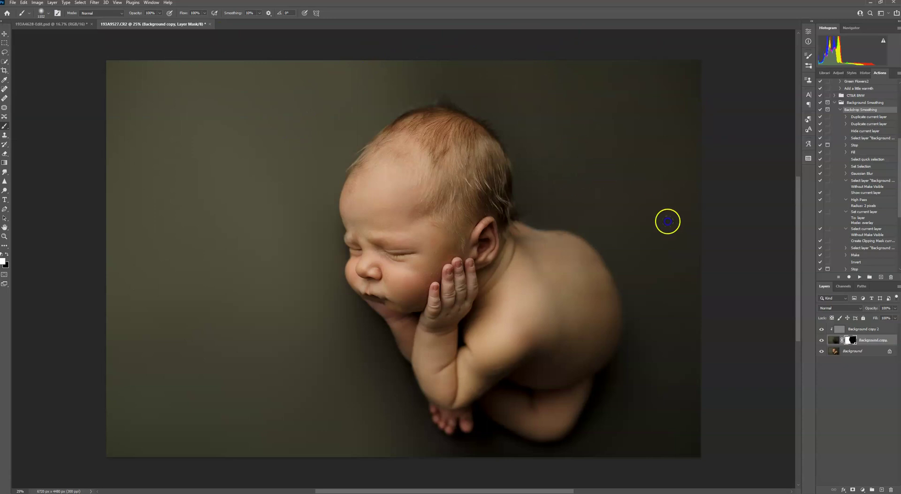
# Paint blur down the right backdrop edge and along the top edge
pyautogui.click(701, 66)
pyautogui.moveTo(687, 195)
pyautogui.mouseDown()
pyautogui.moveTo(648, 203)
pyautogui.moveTo(684, 274)
pyautogui.moveTo(692, 347)
pyautogui.moveTo(676, 410)
pyautogui.mouseUp()
pyautogui.click(711, 392)
pyautogui.moveTo(577, 33)
pyautogui.mouseDown()
pyautogui.moveTo(397, 30)
pyautogui.moveTo(290, 47)
pyautogui.mouseUp()
# Toggle the smoothed layer's visibility to compare and adjust its opacity
pyautogui.click(823, 342)
pyautogui.click(895, 309)
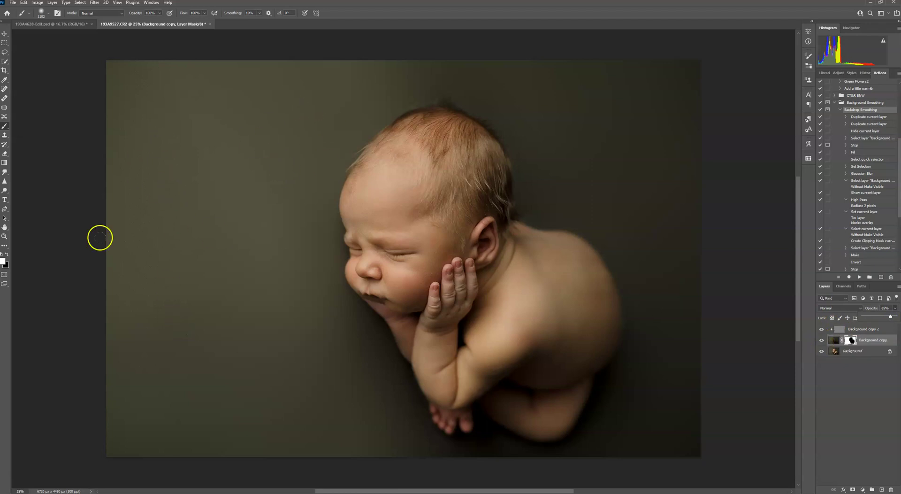
pyautogui.click(822, 340)
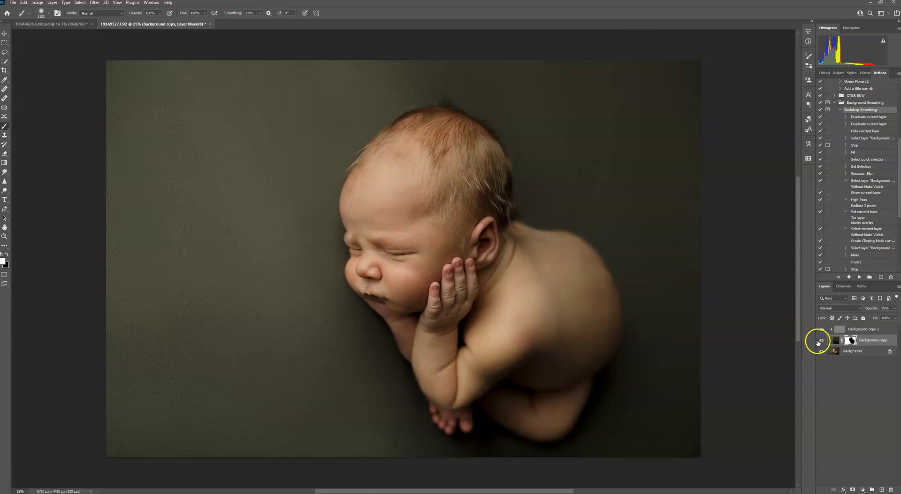
pyautogui.click(822, 340)
# Paint the mask near the baby's chin, then target Background copy's pixels instead of its mask
pyautogui.click(39, 12)
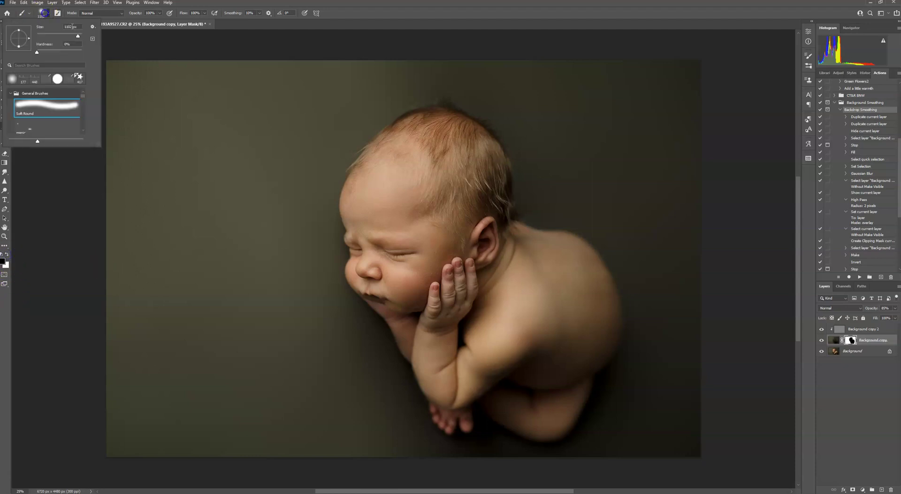
pyautogui.click(406, 343)
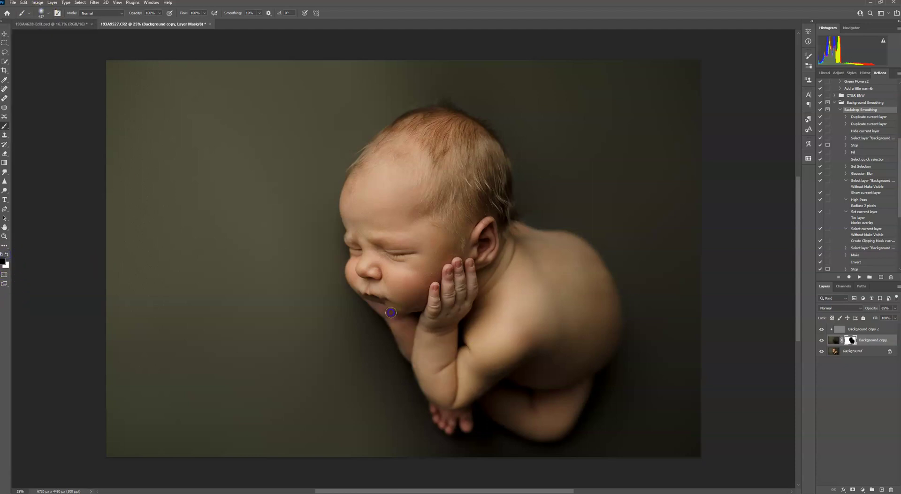
pyautogui.click(405, 332)
pyautogui.click(842, 110)
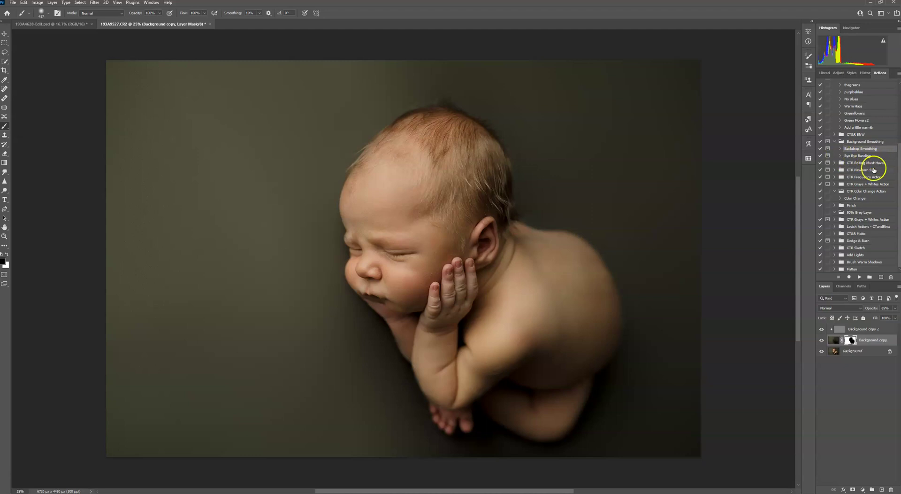
pyautogui.click(833, 340)
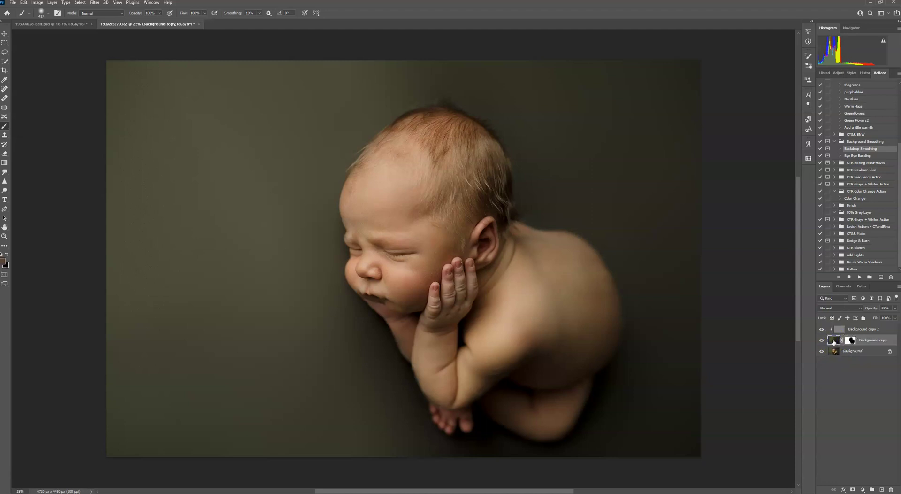
# Apply Add Noise at 1.53% to the Background copy layer
pyautogui.click(98, 4)
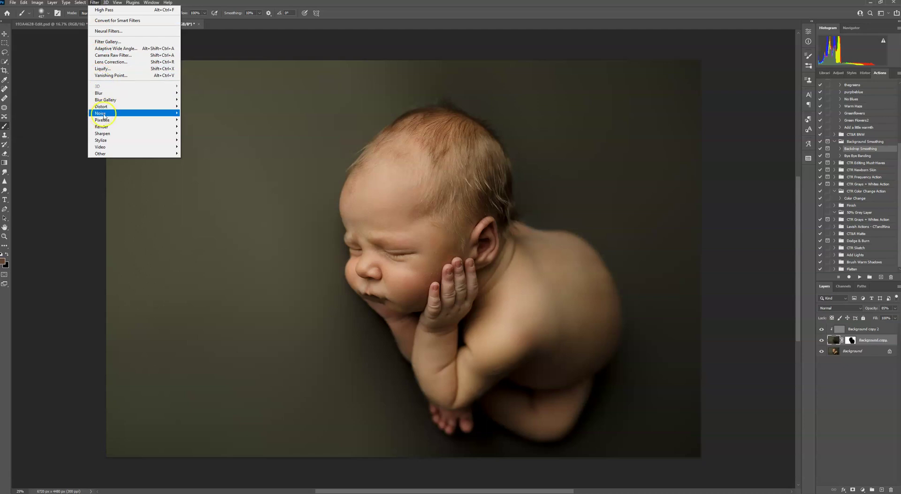
pyautogui.moveTo(131, 115)
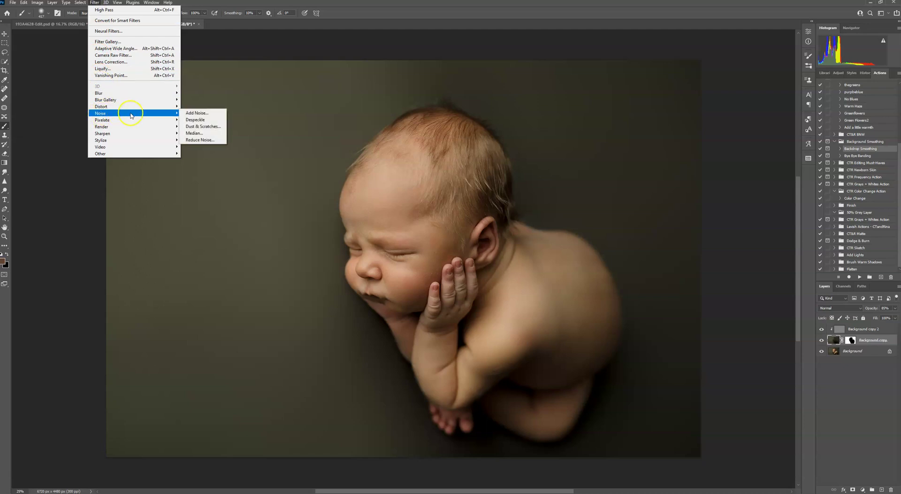
pyautogui.click(196, 113)
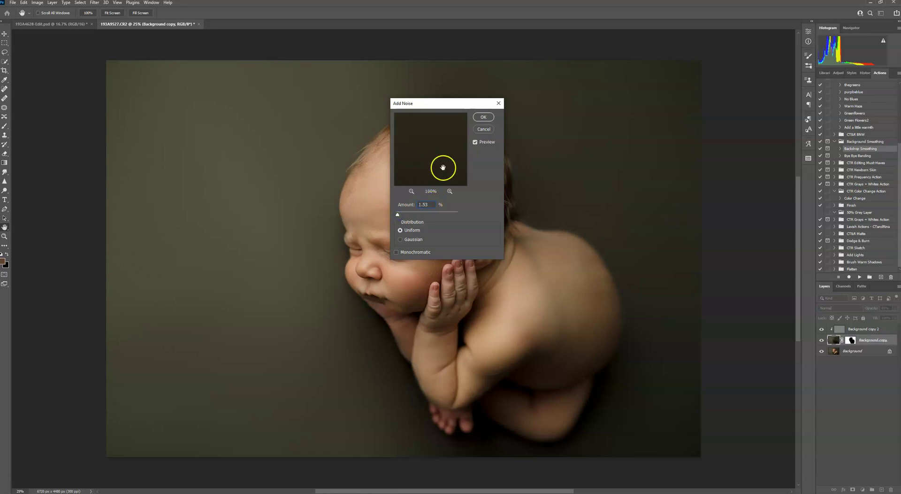
pyautogui.click(487, 121)
pyautogui.press('b')
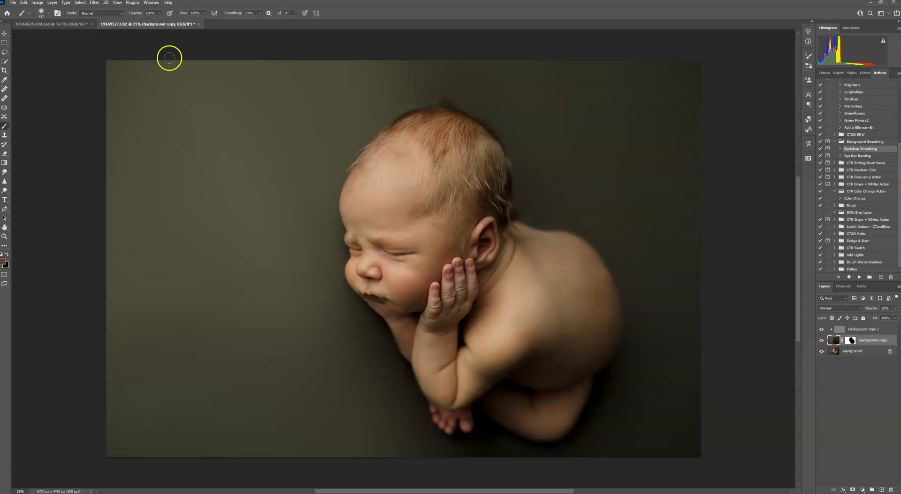
# Reopen Add Noise and set the amount to 7.26%
pyautogui.click(94, 3)
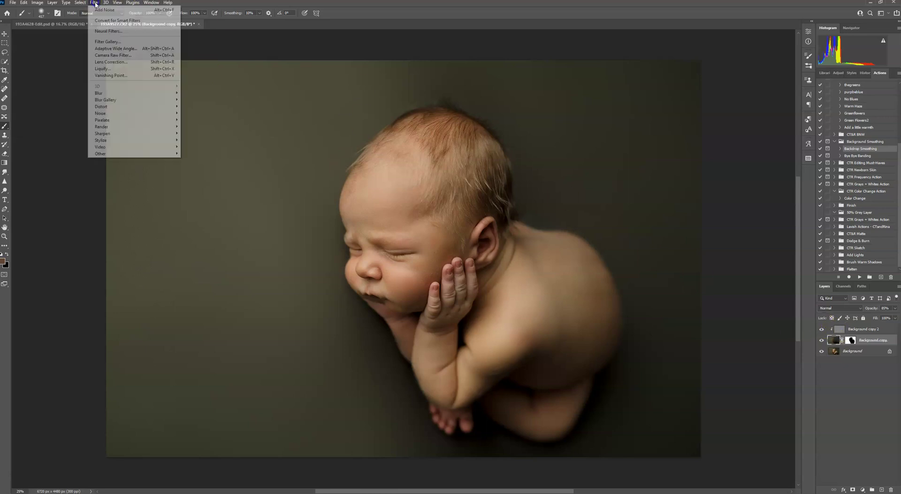
pyautogui.moveTo(155, 113)
pyautogui.click(197, 113)
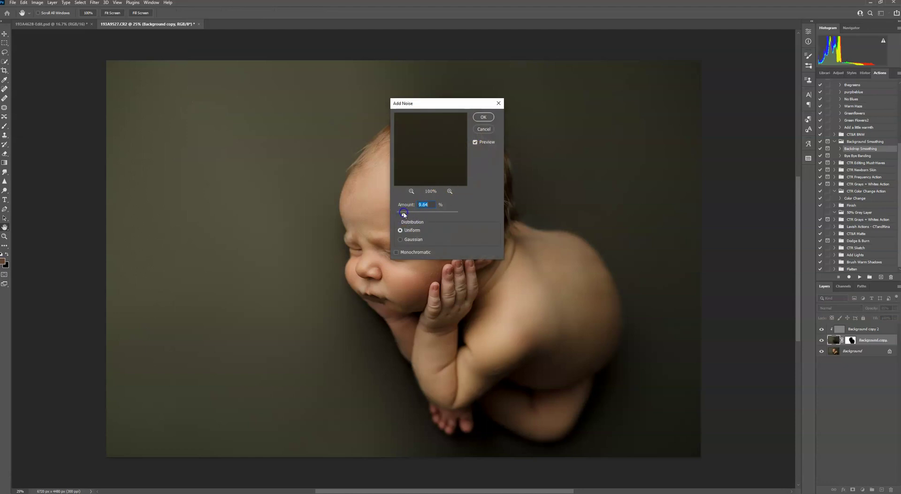
pyautogui.moveTo(405, 212); pyautogui.dragTo(402, 214)
# Apply the 7.26% noise and merge all visible layers into one Background
pyautogui.click(484, 117)
pyautogui.rightClick(837, 352)
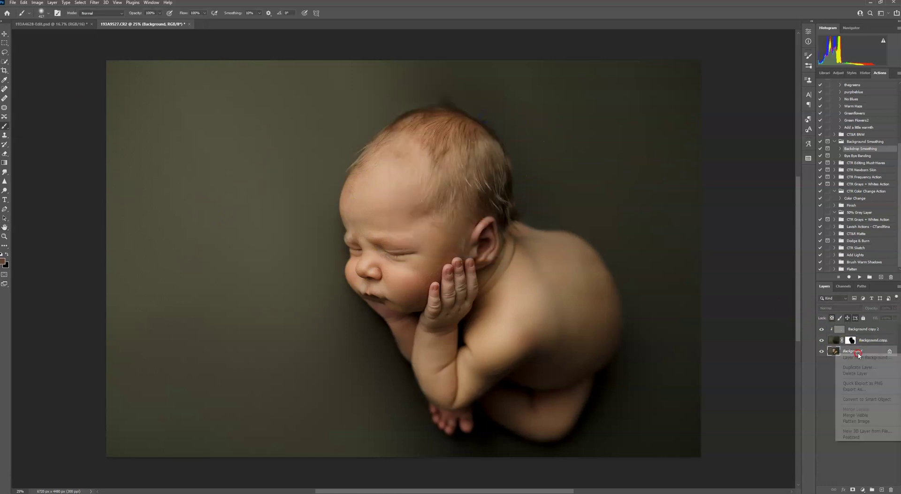
pyautogui.click(855, 414)
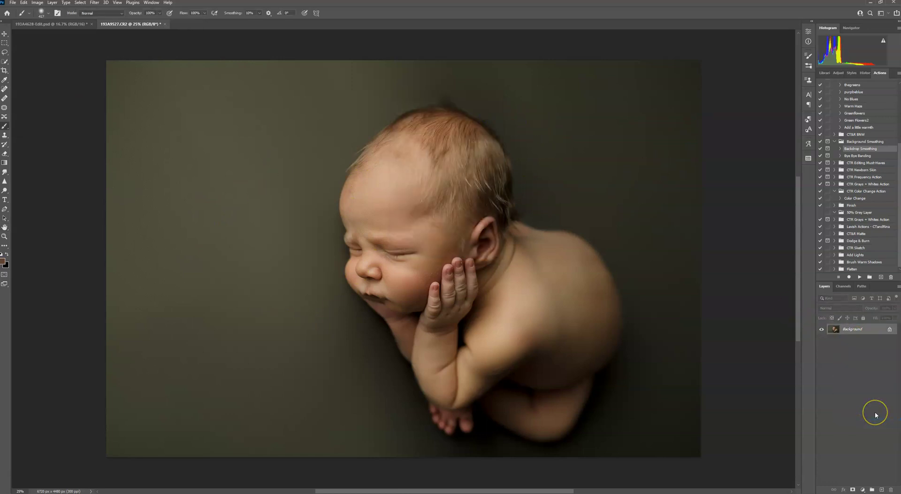
pyautogui.hotkey('ctrl', '-')
pyautogui.hotkey('ctrl', '-')
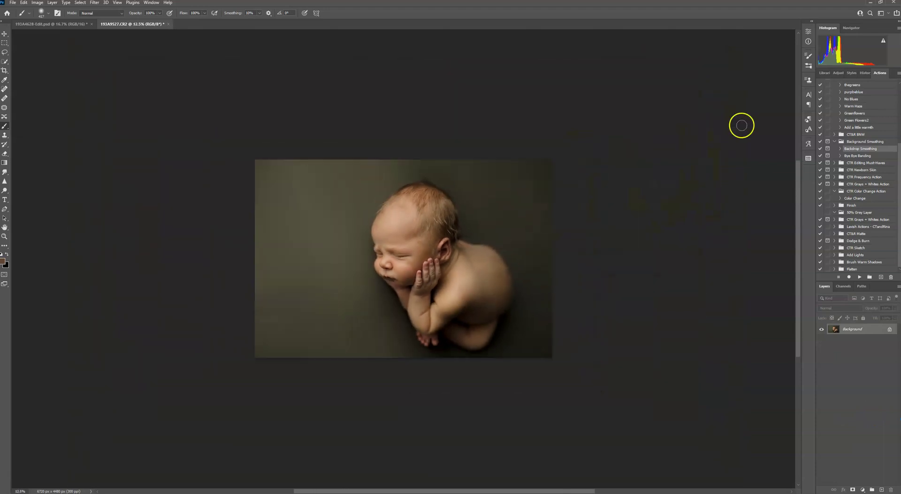
# Step through History to the original and lasso states, then back to the latest state
pyautogui.click(865, 73)
pyautogui.moveTo(897, 182); pyautogui.dragTo(898, 82)
pyautogui.click(879, 88)
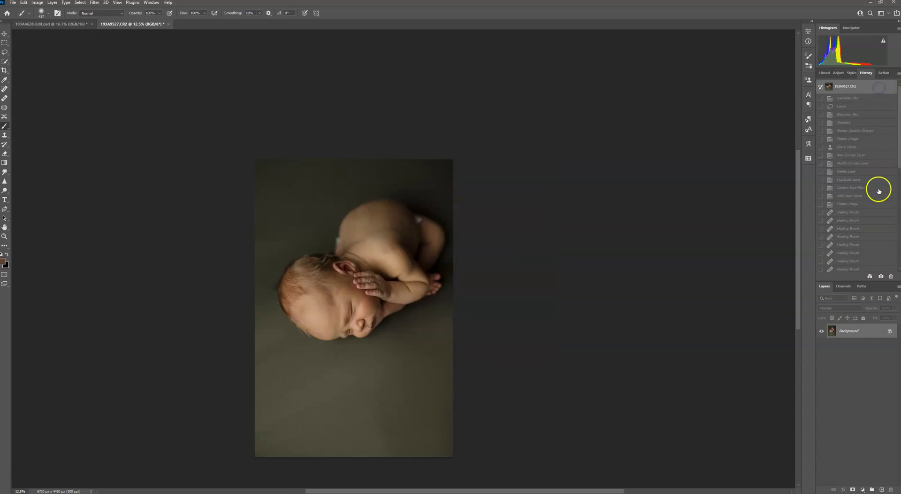
pyautogui.click(853, 106)
pyautogui.moveTo(857, 106); pyautogui.dragTo(857, 268)
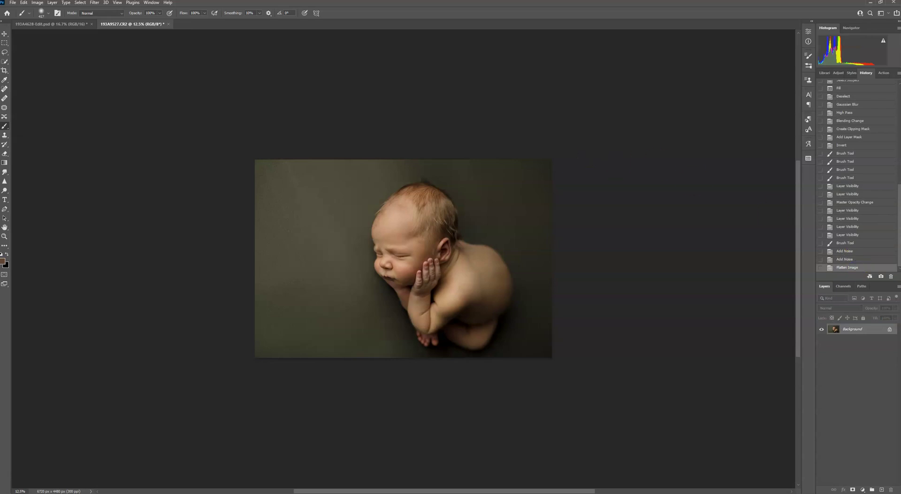
# Run the Bye Bye Banding action from the Actions panel
pyautogui.click(884, 74)
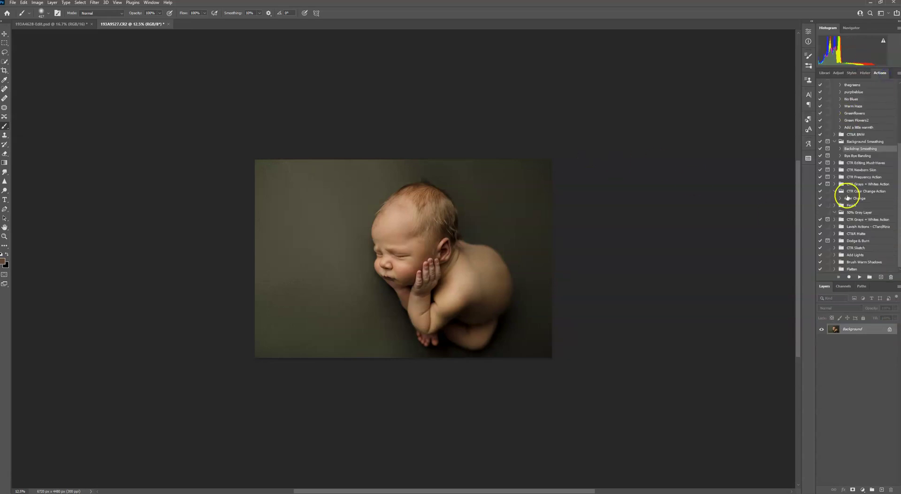
pyautogui.click(852, 156)
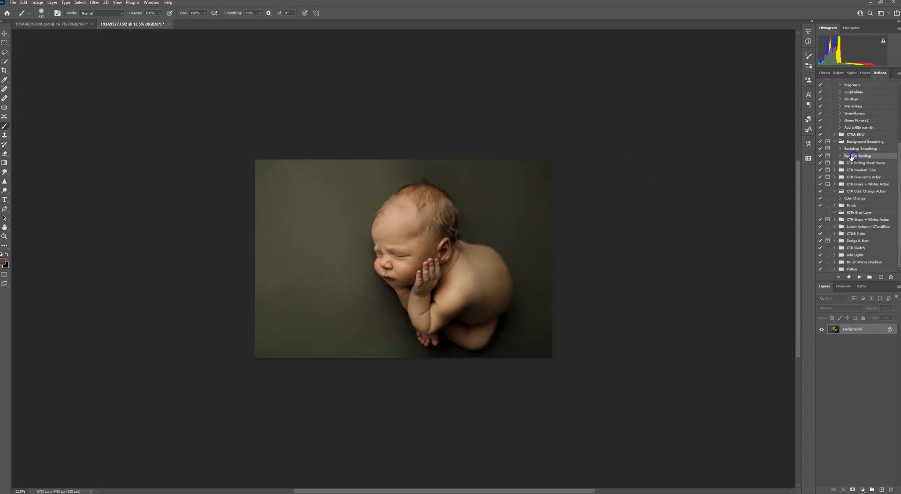
pyautogui.click(859, 277)
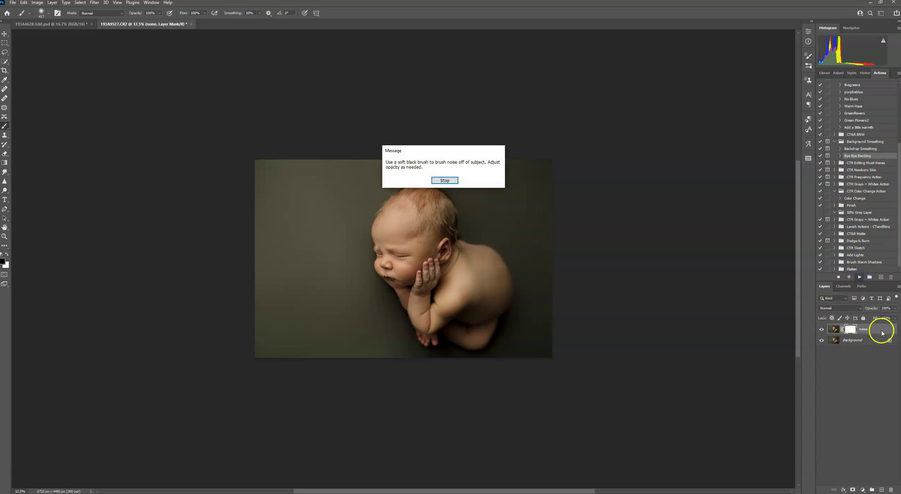
# Zoom in and brush the noise off the baby's cheek and nose
pyautogui.click(444, 180)
pyautogui.hotkey('ctrl', '+')
pyautogui.hotkey('ctrl', '+')
pyautogui.hotkey('ctrl', '+')
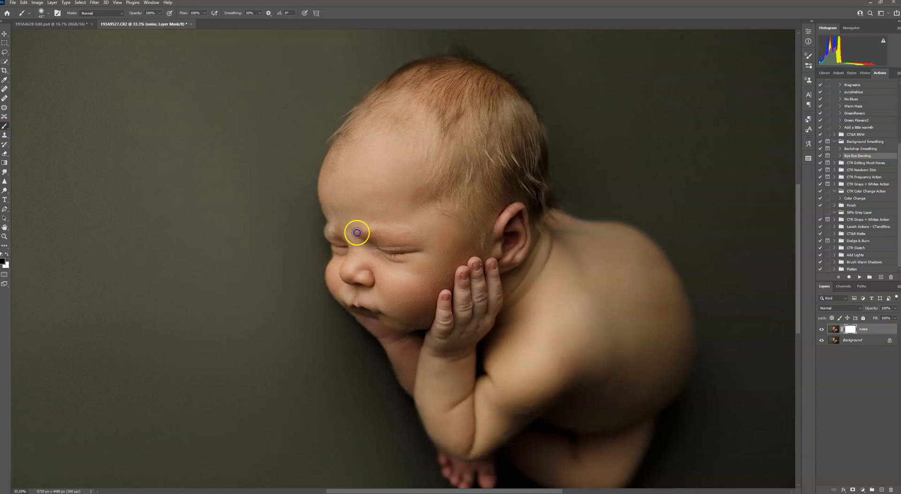
pyautogui.moveTo(423, 247)
pyautogui.mouseDown()
pyautogui.moveTo(358, 255)
pyautogui.moveTo(349, 283)
pyautogui.mouseUp()
# Lower the noise layer to 38% opacity and clear noise from the baby's shoulder edge with a larger brush
pyautogui.moveTo(881, 316); pyautogui.dragTo(876, 317)
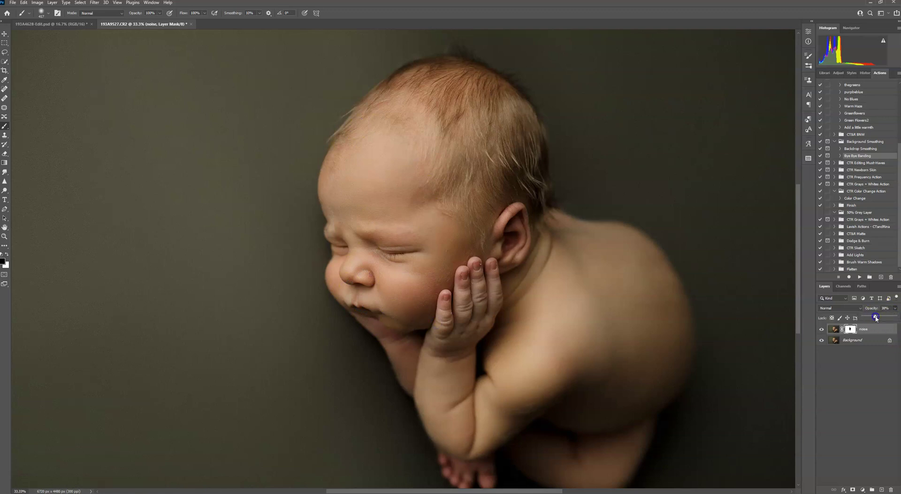
pyautogui.click(42, 12)
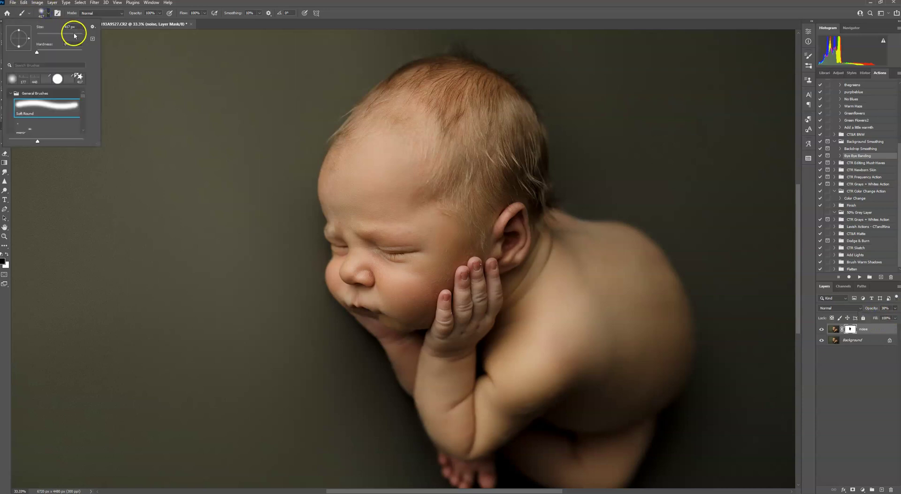
pyautogui.press('Return')
pyautogui.click(669, 329)
pyautogui.hotkey('ctrl', '-')
pyautogui.hotkey('ctrl', '-')
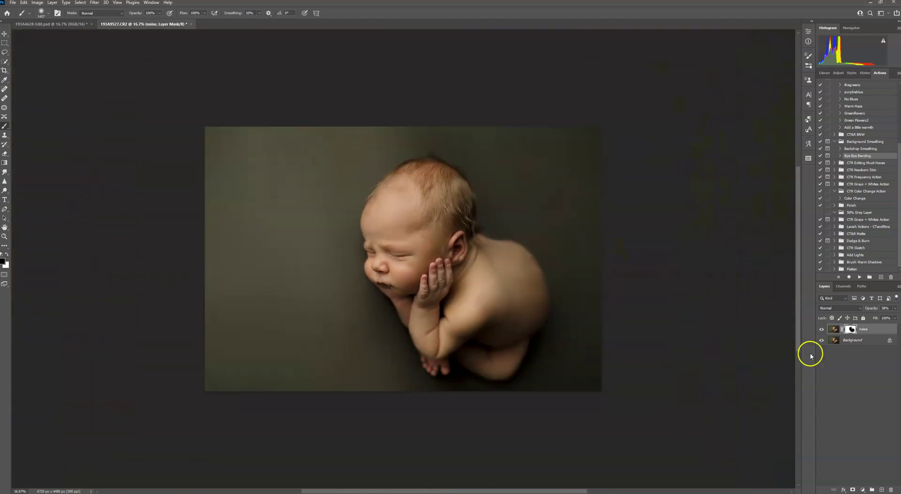
pyautogui.rightClick(861, 329)
# Flatten the newborn photo, then run Backdrop Smoothing on the 193A4628-Edit.psd portrait
pyautogui.click(867, 410)
pyautogui.click(50, 22)
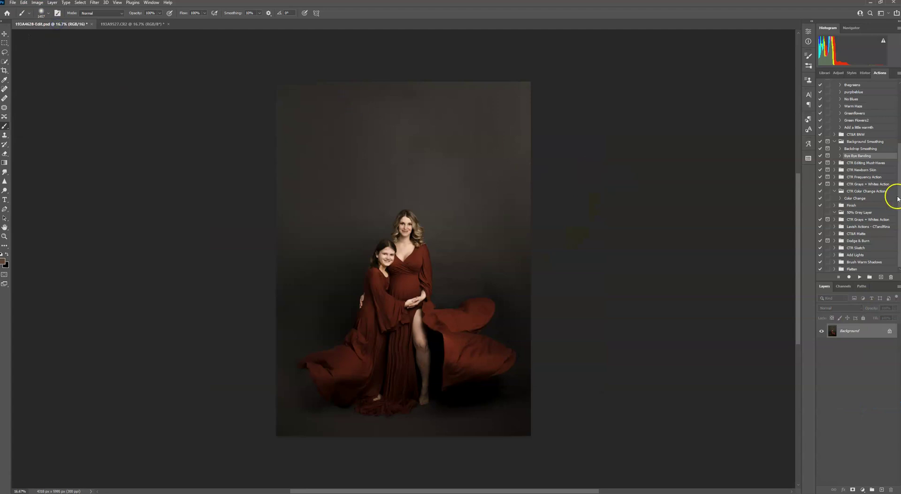
pyautogui.click(857, 148)
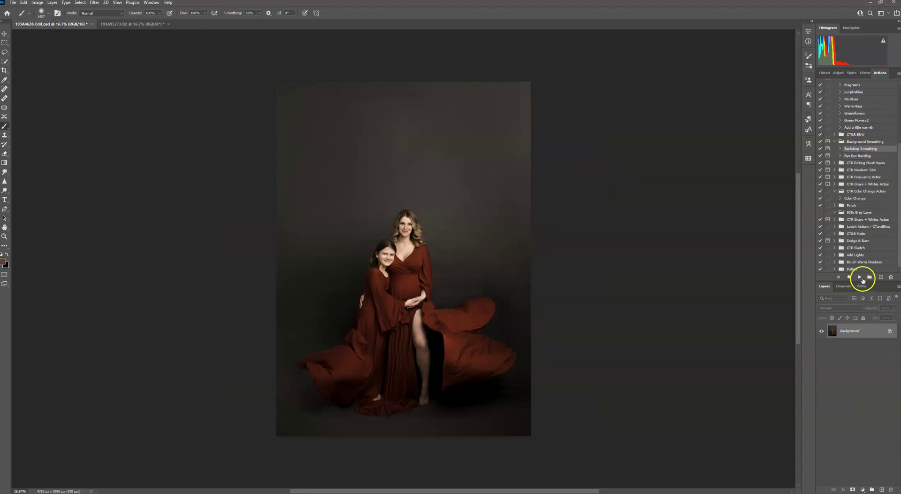
pyautogui.click(860, 277)
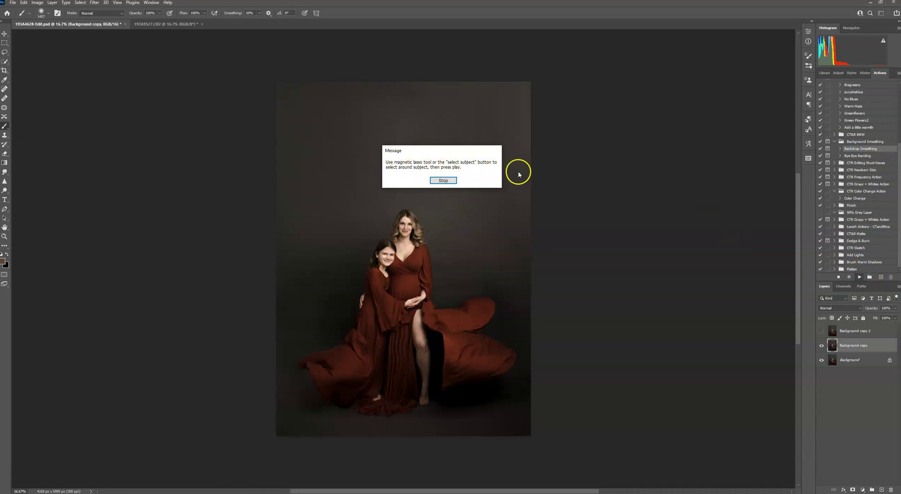
# Stop the action and trace a Magnetic Lasso selection around the mother and daughter
pyautogui.click(446, 180)
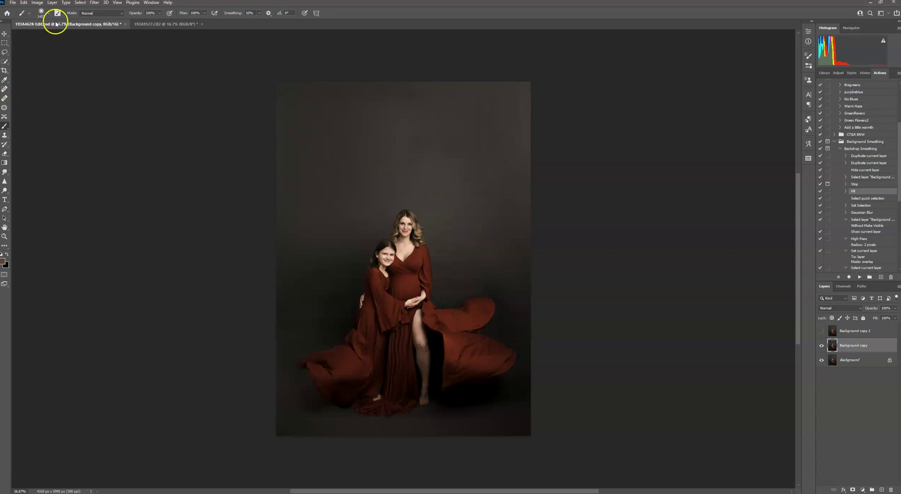
pyautogui.click(5, 62)
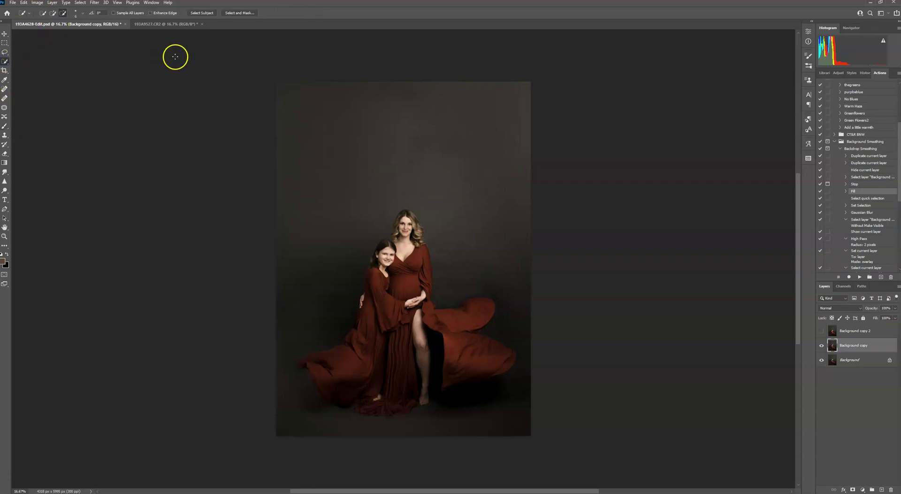
pyautogui.click(4, 53)
pyautogui.click(38, 66)
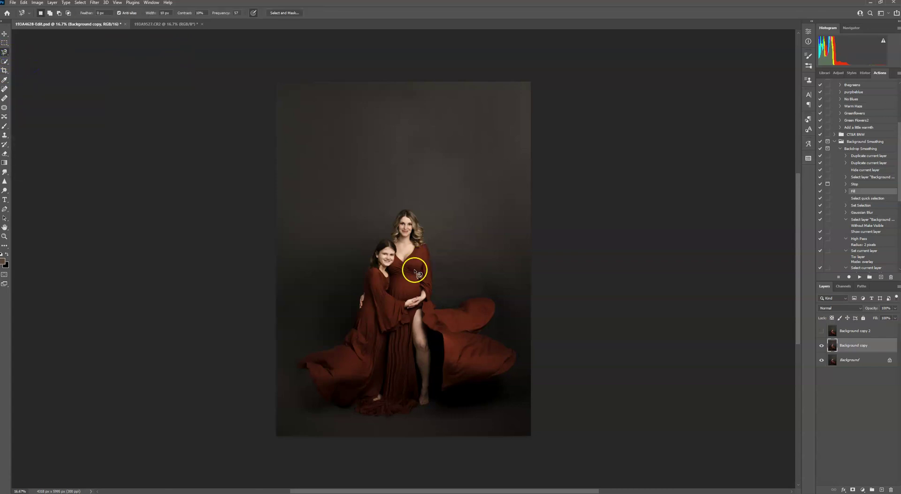
pyautogui.click(361, 252)
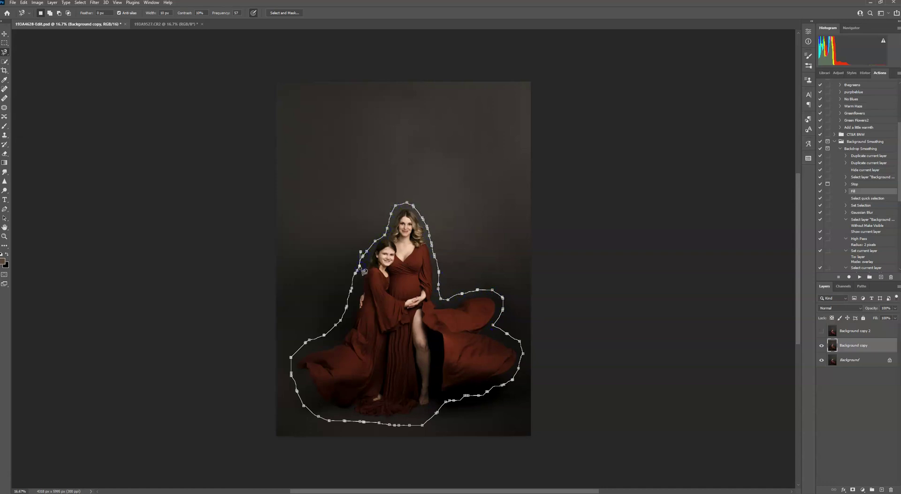
pyautogui.click(361, 268)
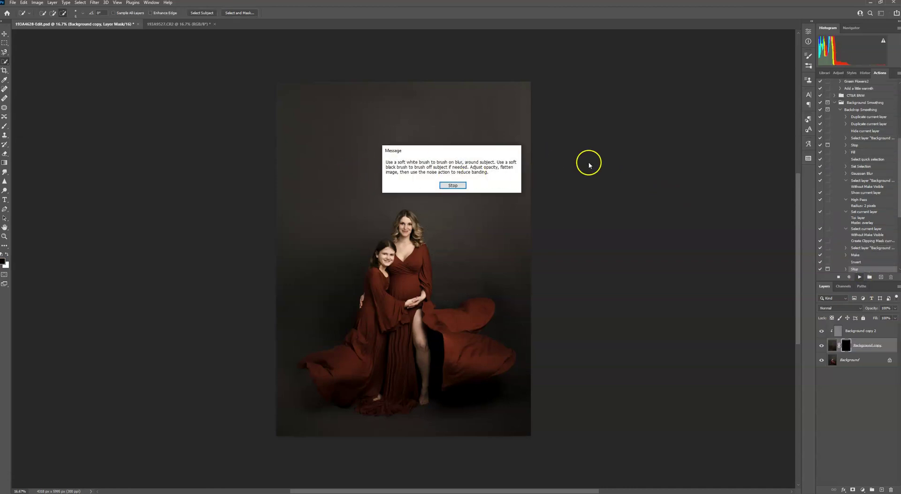
# Dismiss the action message, brush white over the upper backdrop mask, and show the red overlay
pyautogui.click(454, 185)
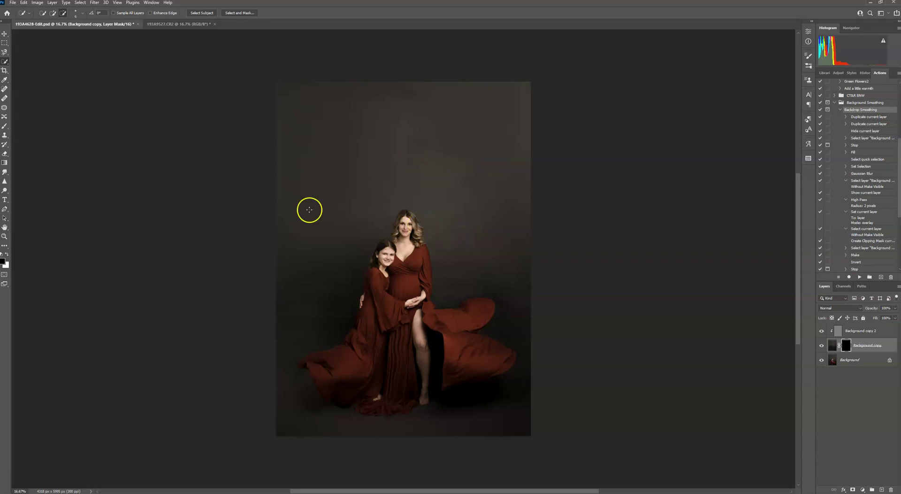
pyautogui.click(5, 125)
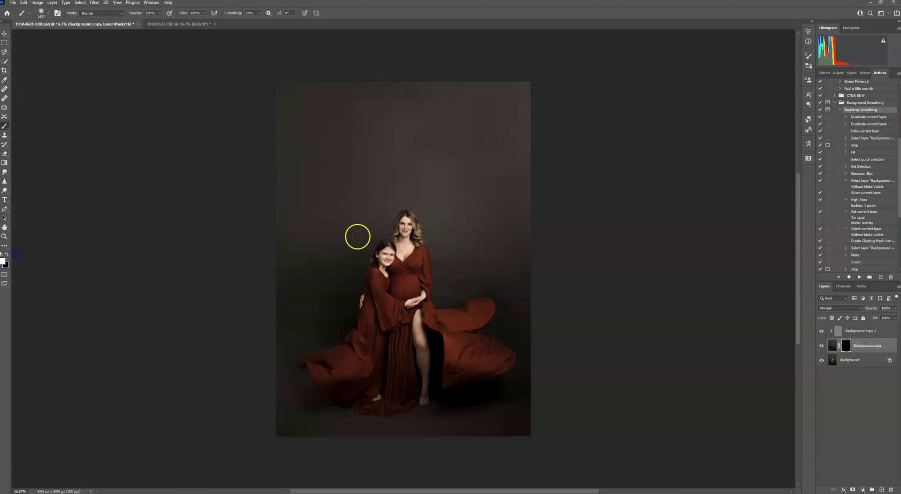
pyautogui.scroll(3, 358, 236)
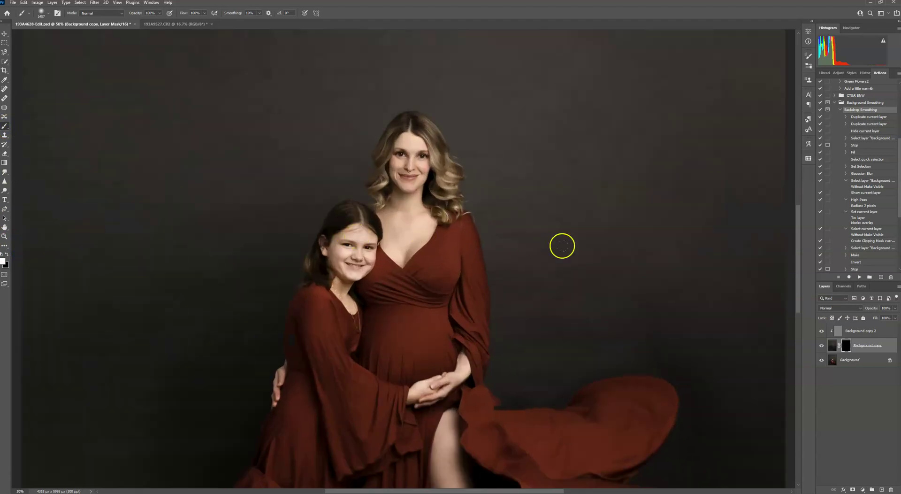
pyautogui.scroll(-3, 492, 249)
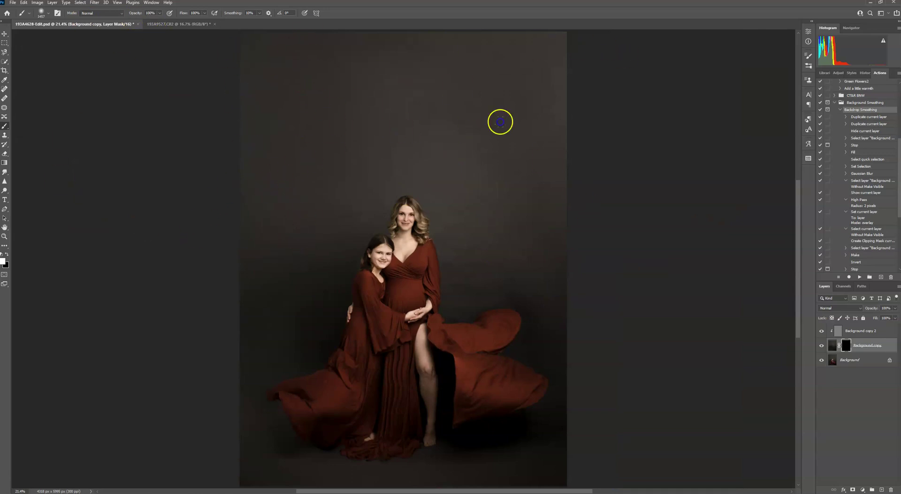
pyautogui.moveTo(522, 234); pyautogui.dragTo(510, 25)
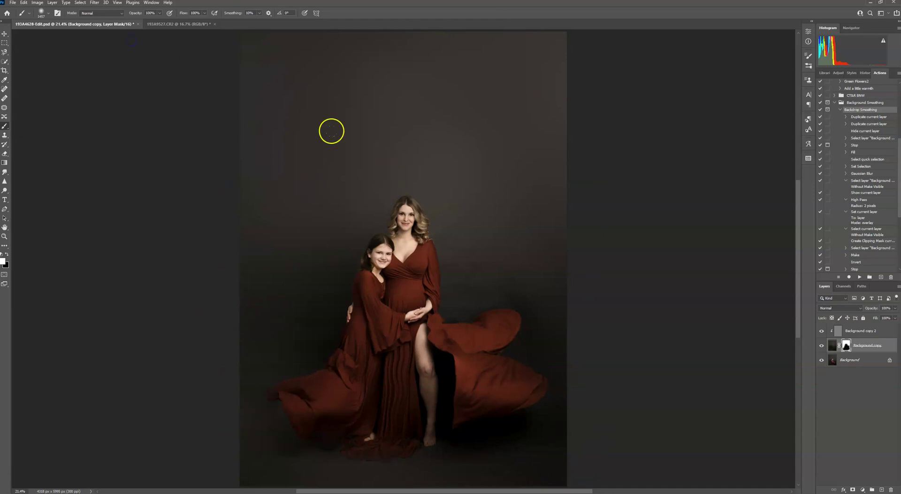
pyautogui.press('\\')
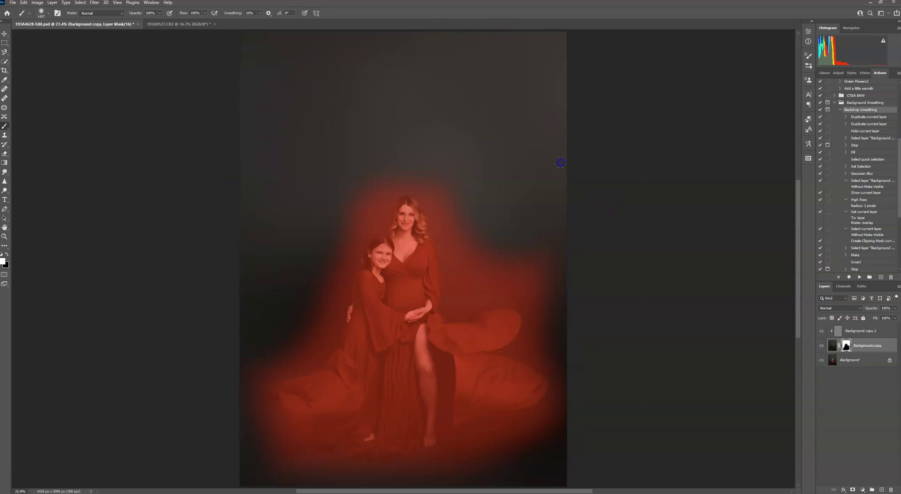
# Hide the overlay and paint the mask around the figures with a 448 px brush
pyautogui.moveTo(507, 252); pyautogui.dragTo(583, 278)
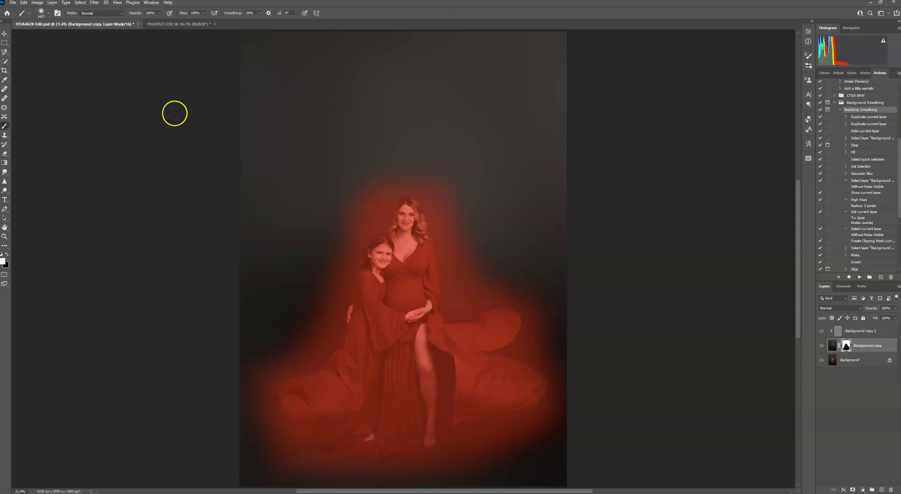
pyautogui.press('\\')
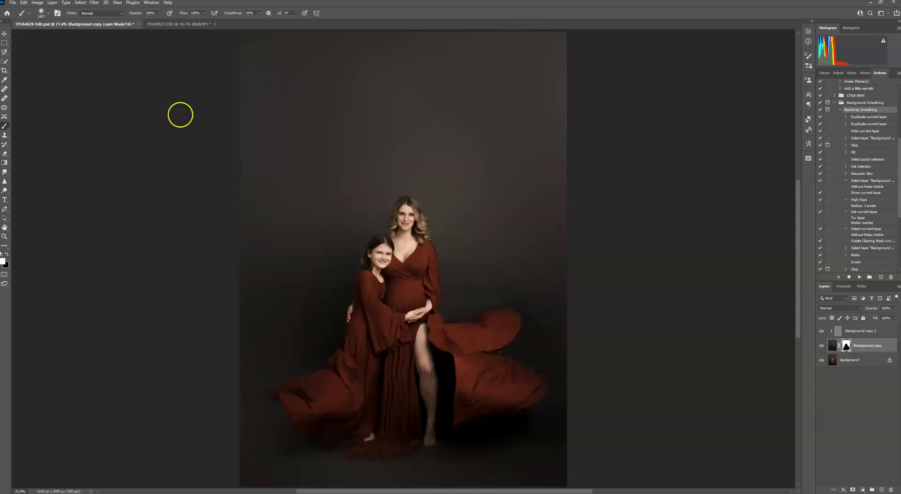
pyautogui.click(47, 12)
pyautogui.moveTo(74, 33); pyautogui.dragTo(77, 37)
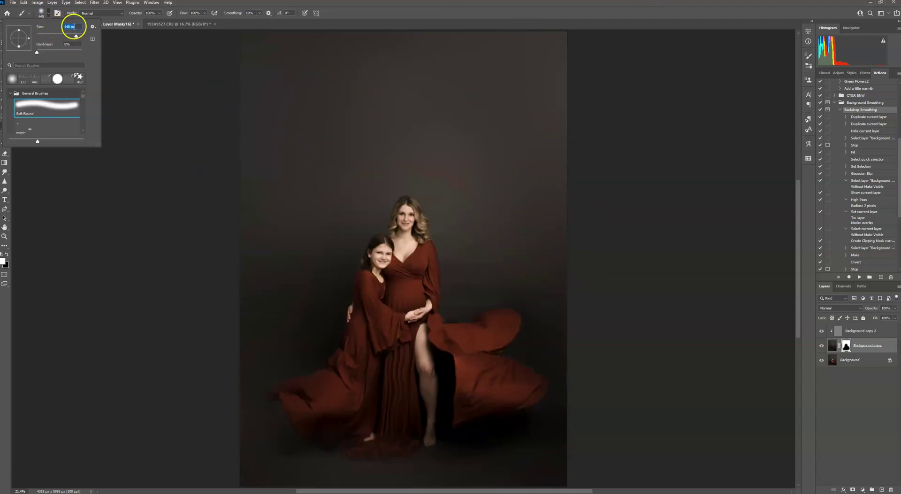
pyautogui.click(304, 221)
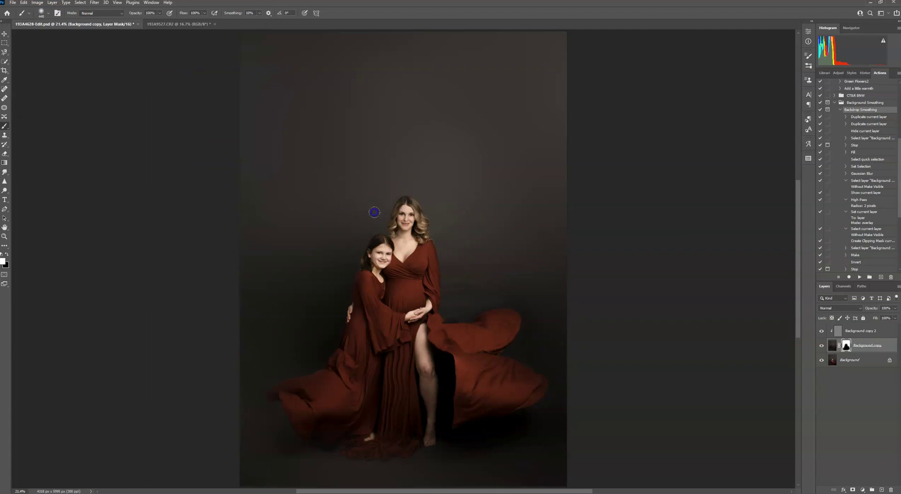
pyautogui.moveTo(350, 233); pyautogui.dragTo(322, 315)
pyautogui.moveTo(273, 369)
pyautogui.mouseDown()
pyautogui.moveTo(241, 360)
pyautogui.moveTo(241, 379)
pyautogui.mouseUp()
pyautogui.moveTo(488, 286); pyautogui.dragTo(459, 269)
pyautogui.moveTo(367, 211)
pyautogui.mouseDown()
pyautogui.moveTo(415, 170)
pyautogui.moveTo(455, 234)
pyautogui.mouseUp()
# Zoom in and paint the mask along the mother's sleeve with a 180 px brush
pyautogui.hotkey('ctrl', '+')
pyautogui.hotkey('ctrl', '+')
pyautogui.hotkey('ctrl', '+')
pyautogui.hotkey('ctrl', '+')
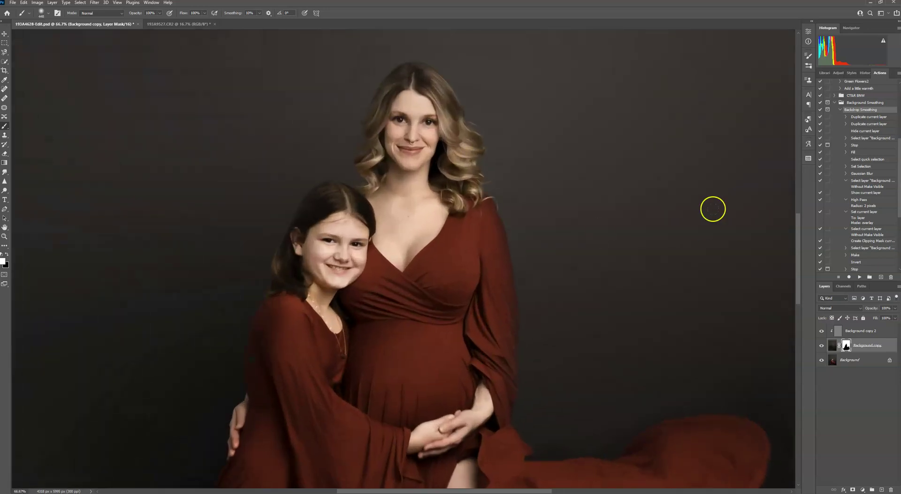
pyautogui.click(47, 14)
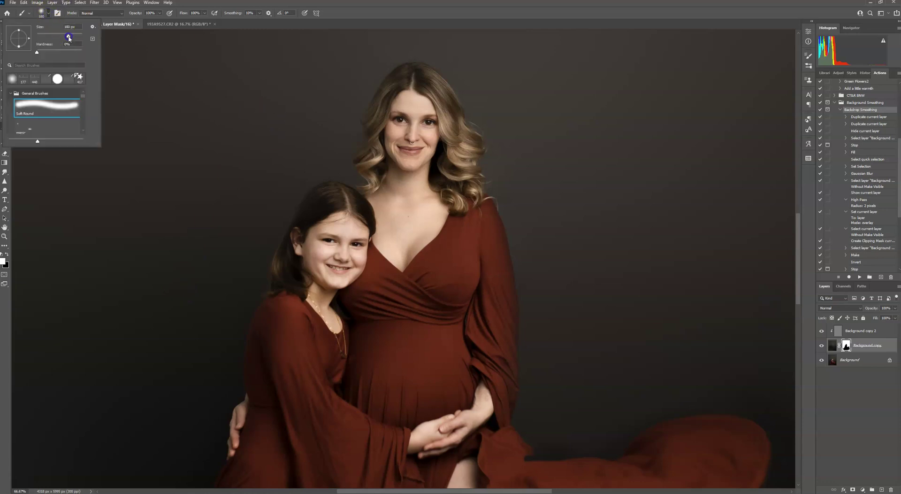
pyautogui.press('Return')
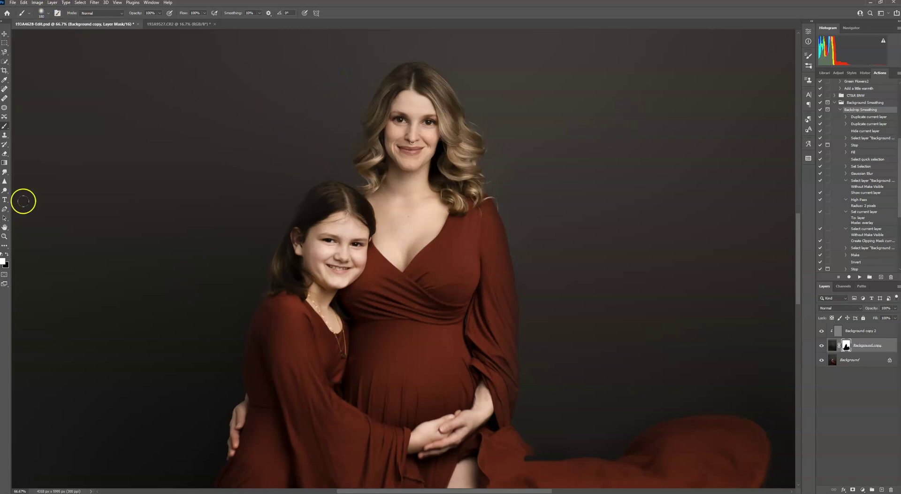
pyautogui.click(498, 319)
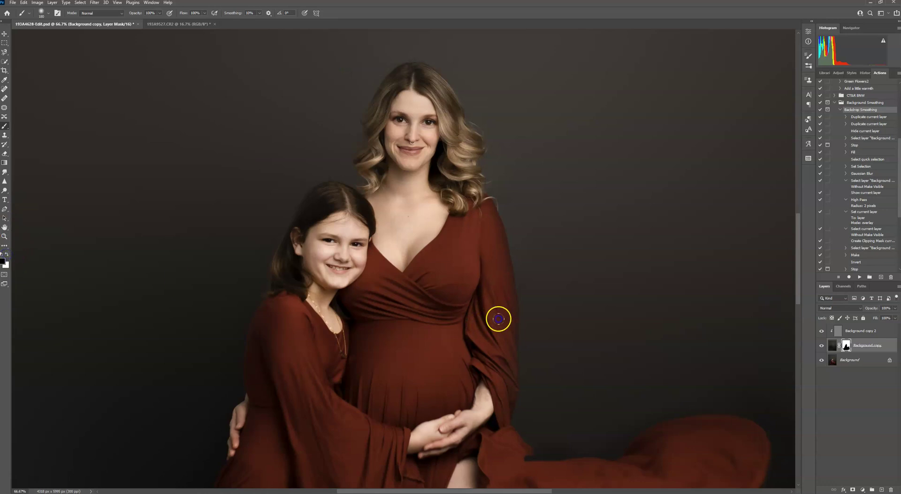
pyautogui.moveTo(491, 379); pyautogui.dragTo(491, 384)
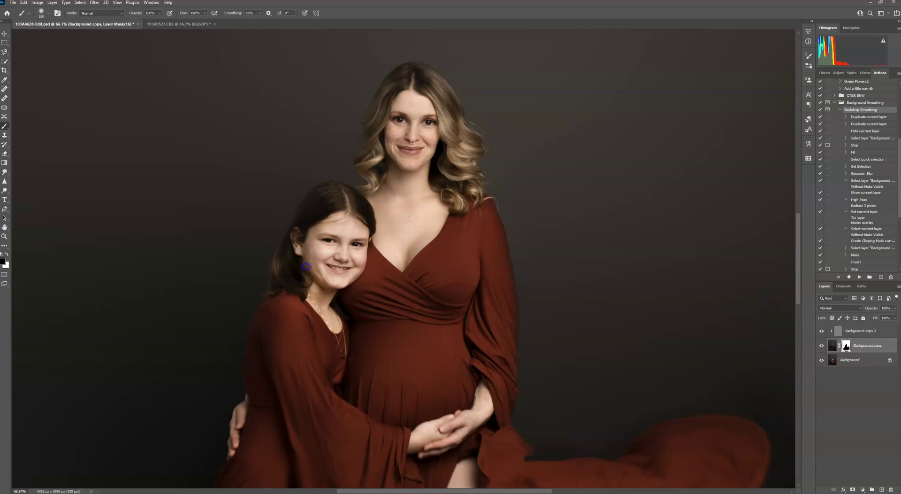
pyautogui.hotkey('ctrl', '-')
pyautogui.hotkey('ctrl', '-')
pyautogui.hotkey('ctrl', '-')
pyautogui.hotkey('ctrl', '-')
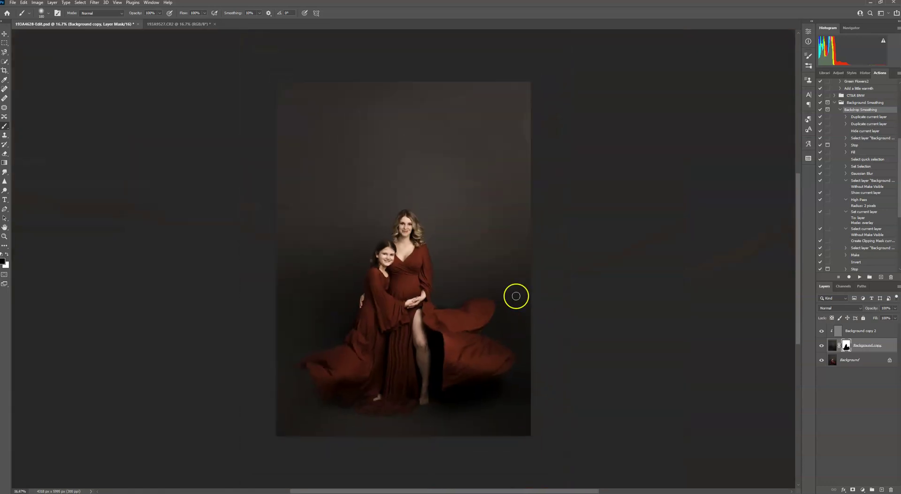
# Show the mask overlay, swap colours, and paint the mask near the bottom-left edge
pyautogui.press('\\')
pyautogui.press('x')
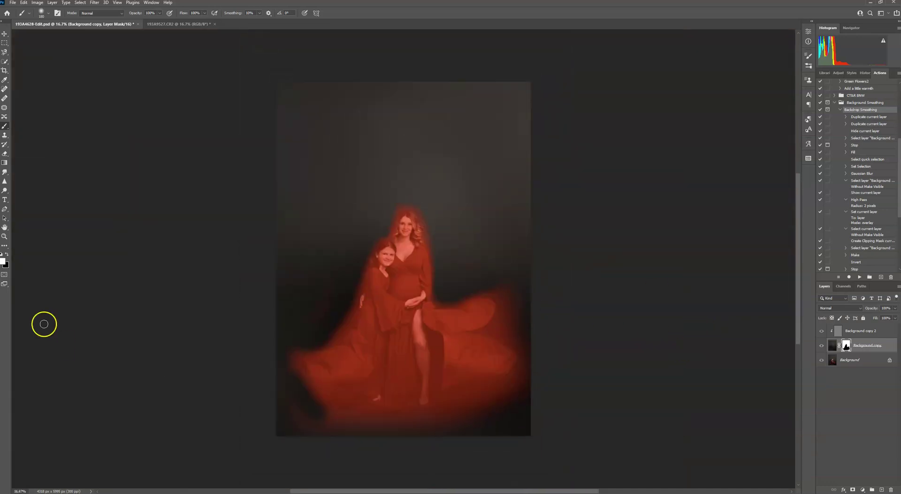
pyautogui.click(43, 12)
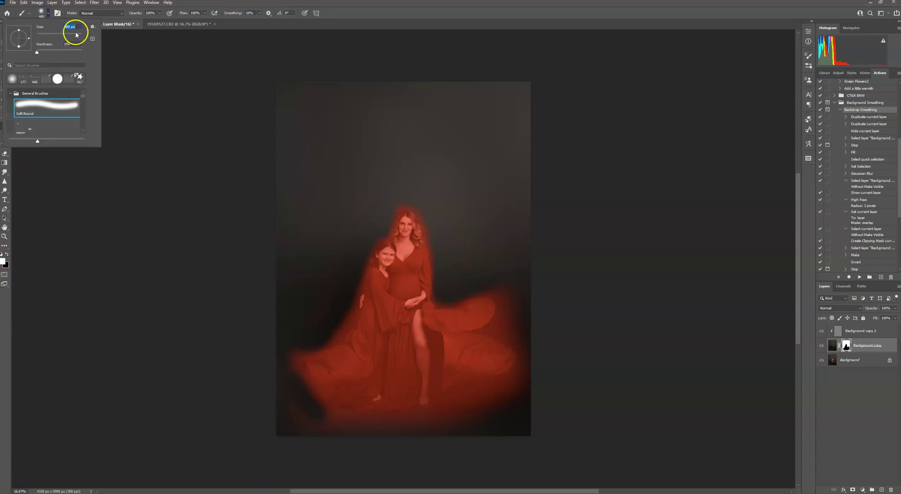
pyautogui.click(295, 418)
pyautogui.click(303, 422)
pyautogui.click(332, 439)
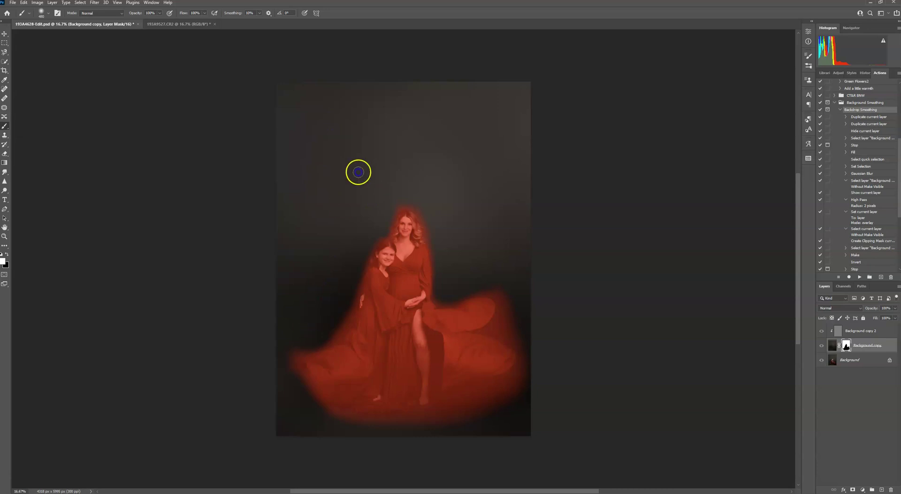
# Hide the overlay, swap colours back, and target the Background copy's pixels
pyautogui.press('\\')
pyautogui.press('x')
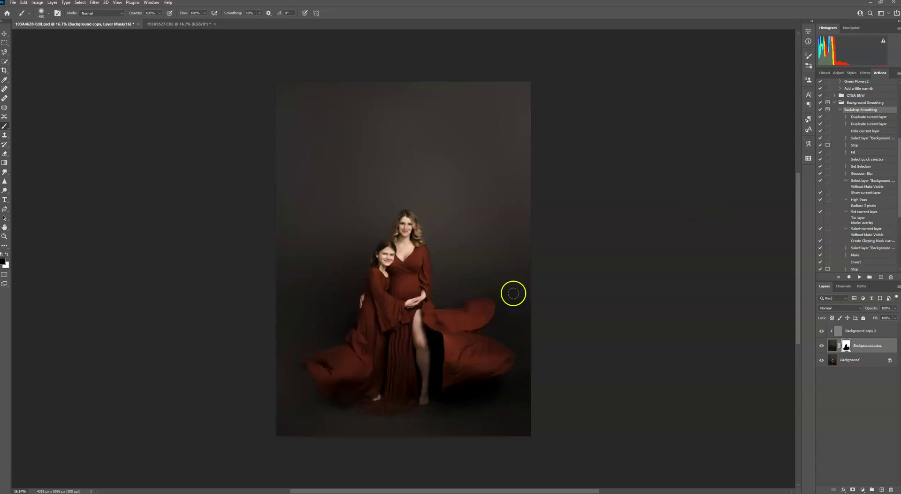
pyautogui.click(832, 346)
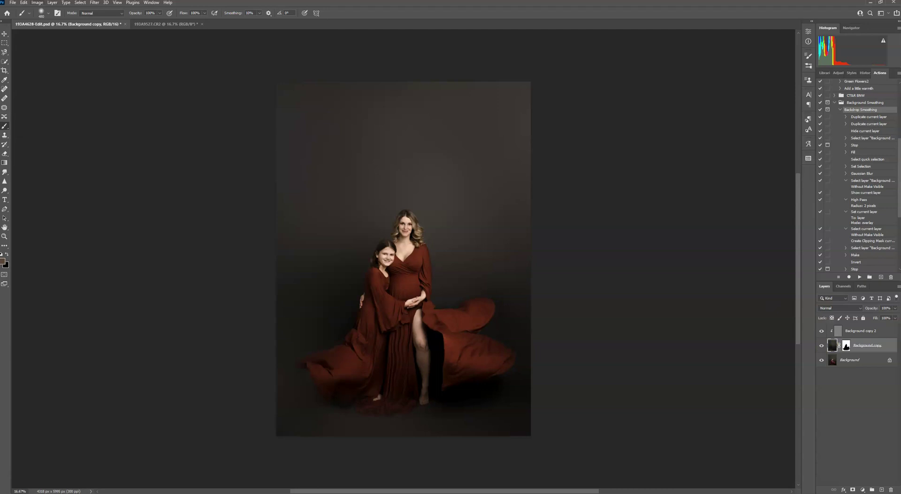
# Apply Add Noise at 1.53% Uniform to the Background copy
pyautogui.click(94, 3)
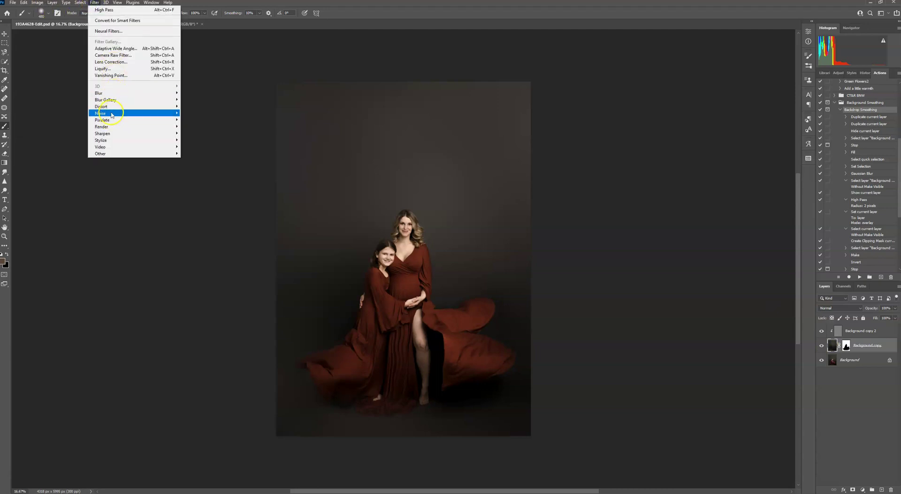
pyautogui.moveTo(113, 114)
pyautogui.click(188, 115)
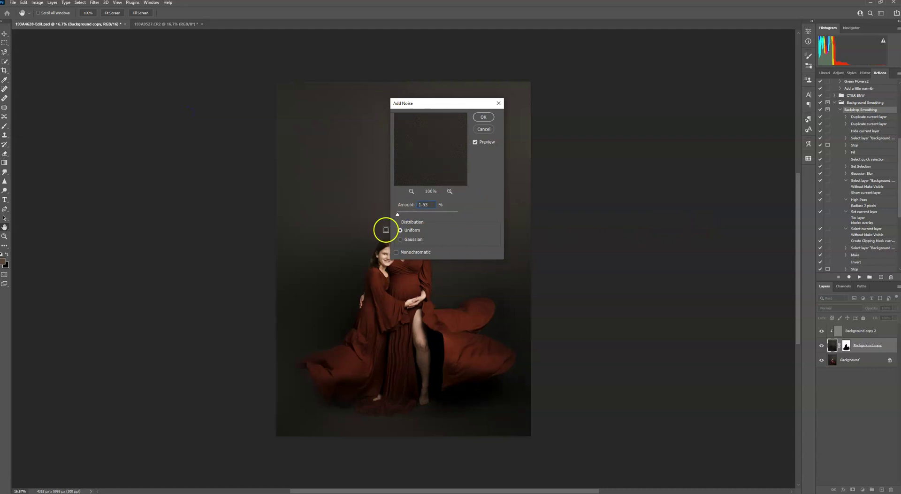
pyautogui.click(484, 118)
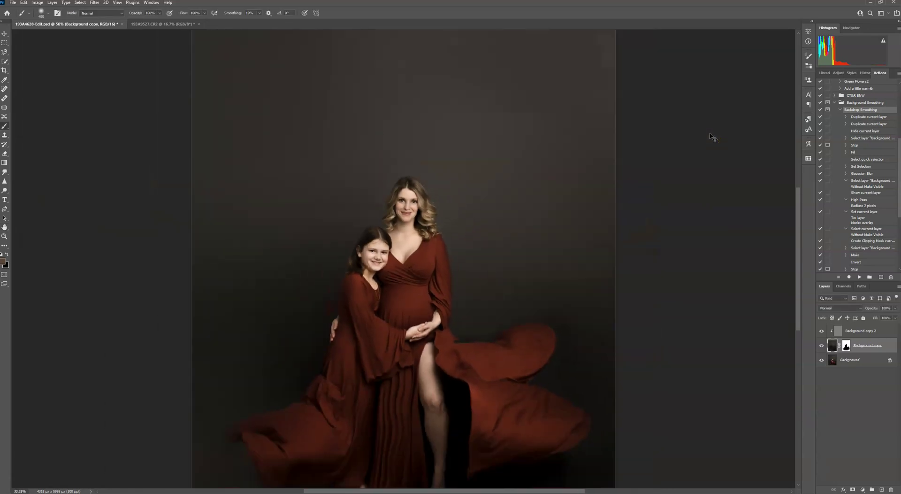
pyautogui.rightClick(861, 361)
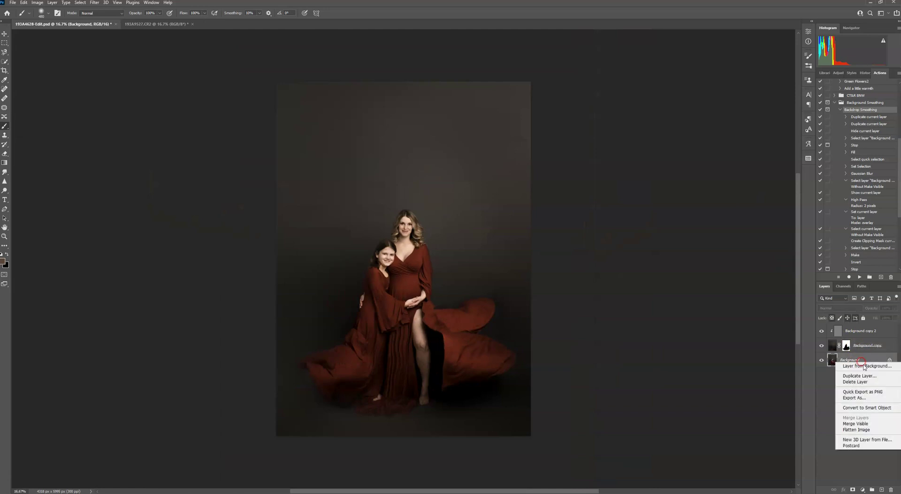